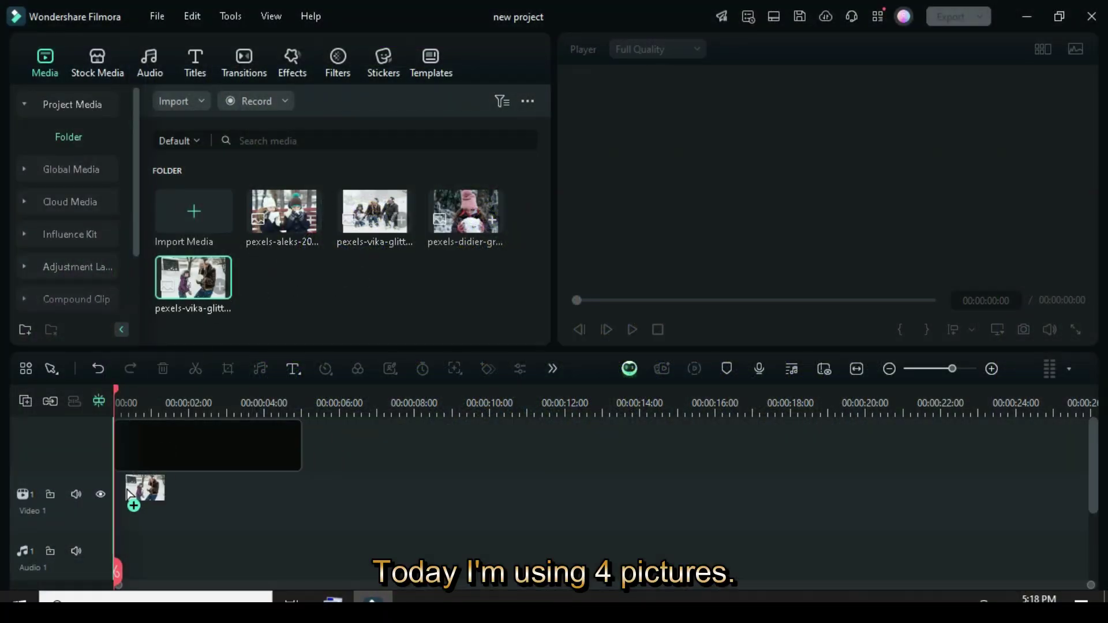
Crop the snowy child-and-adult photo on Video 1 to fit the frame and trim it to 3 seconds.
{"action": "right_click", "coordinate": [187, 486]}
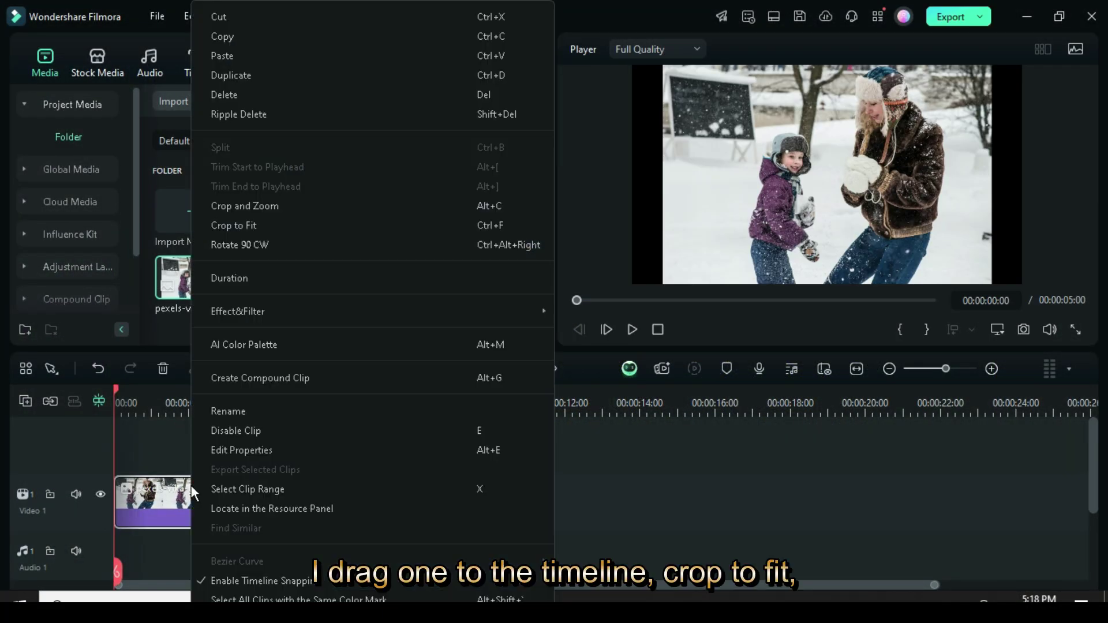
{"action": "left_click", "coordinate": [245, 224]}
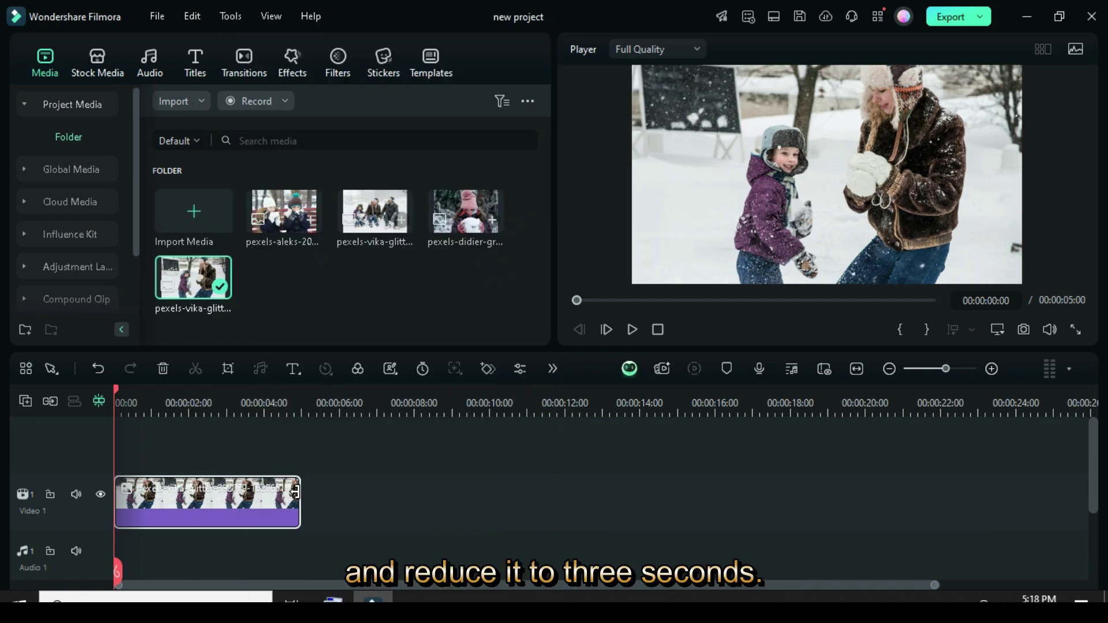
{"action": "left_click_drag", "start_coordinate": [300, 488], "coordinate": [226, 488]}
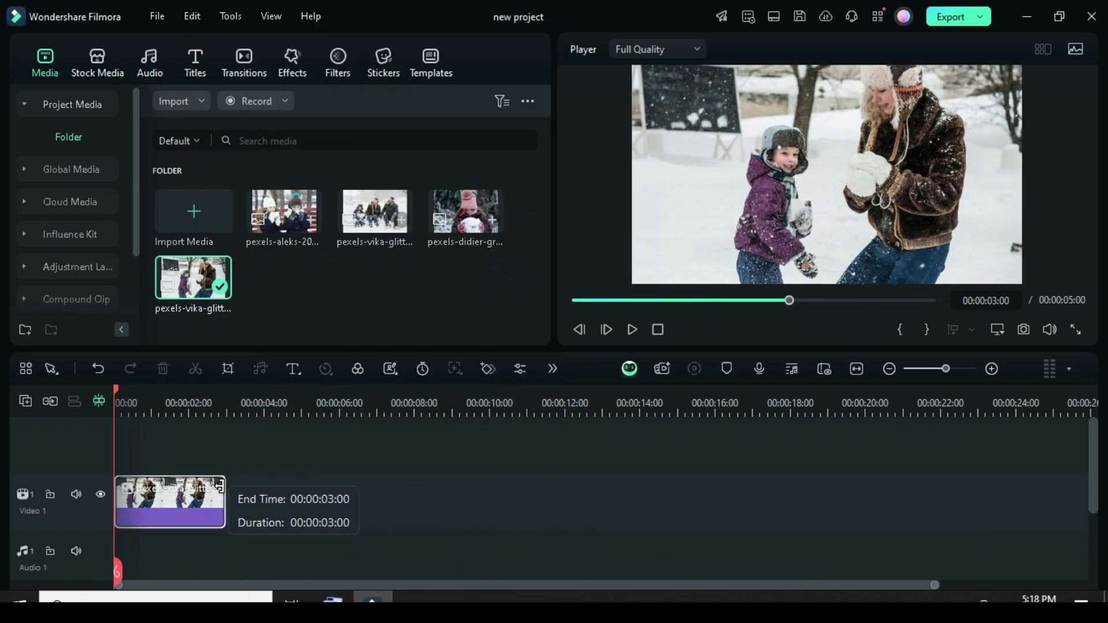
Search the effects for 'square blur' and apply Square Blur to the photo clip.
{"action": "scroll", "coordinate": [174, 405], "scroll_direction": "up", "scroll_amount": 1}
{"action": "scroll", "coordinate": [174, 405], "scroll_direction": "up", "scroll_amount": 1}
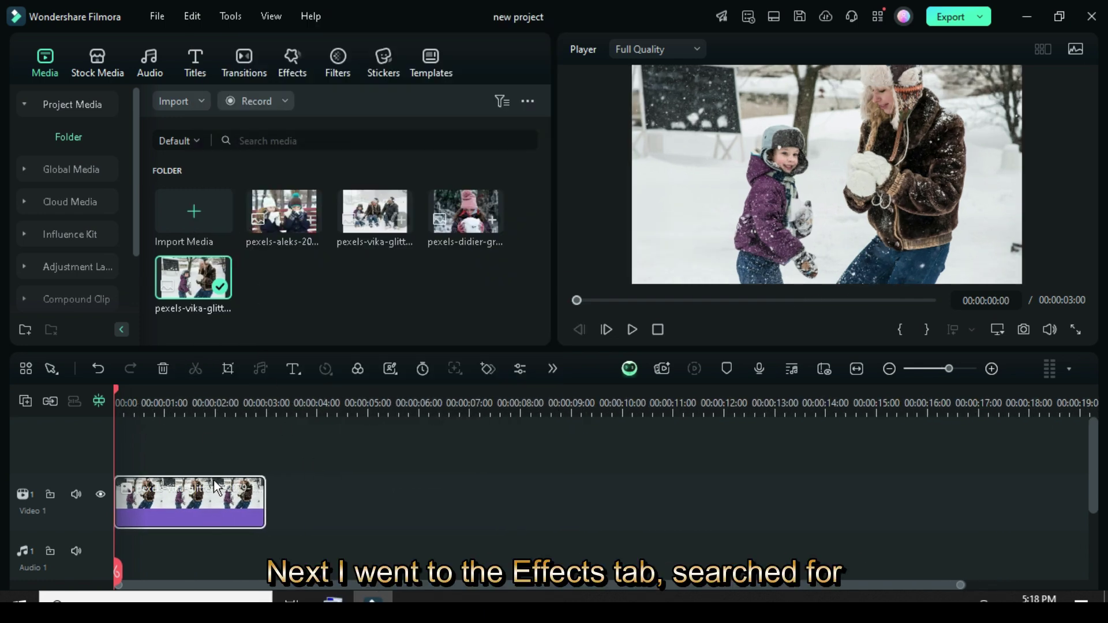
{"action": "left_click", "coordinate": [290, 72]}
{"action": "left_click", "coordinate": [249, 105]}
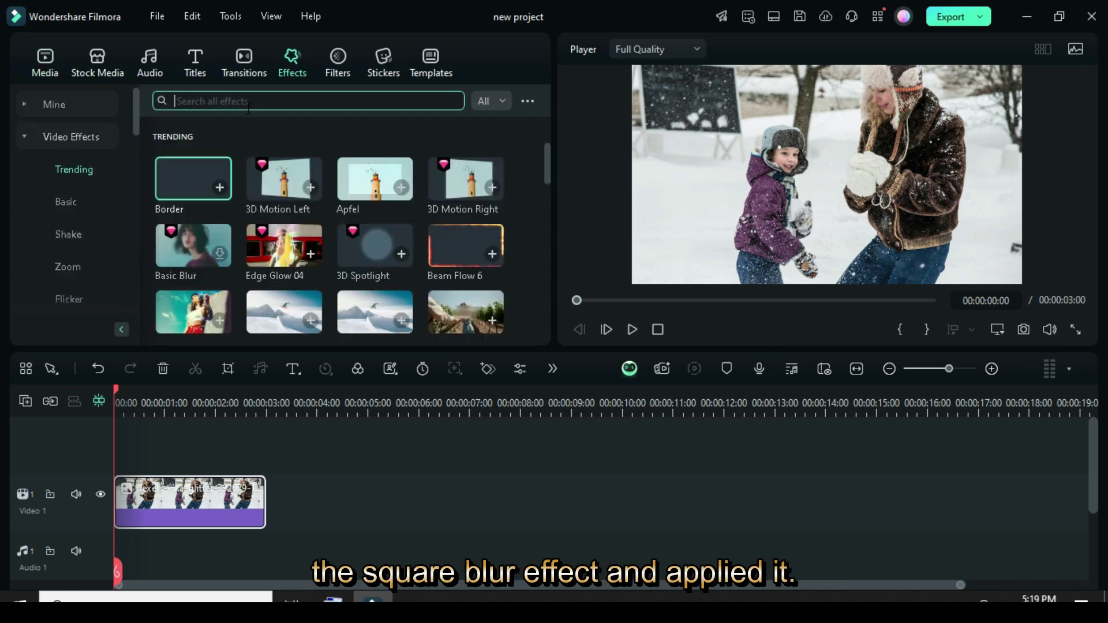
{"action": "left_click", "coordinate": [281, 145]}
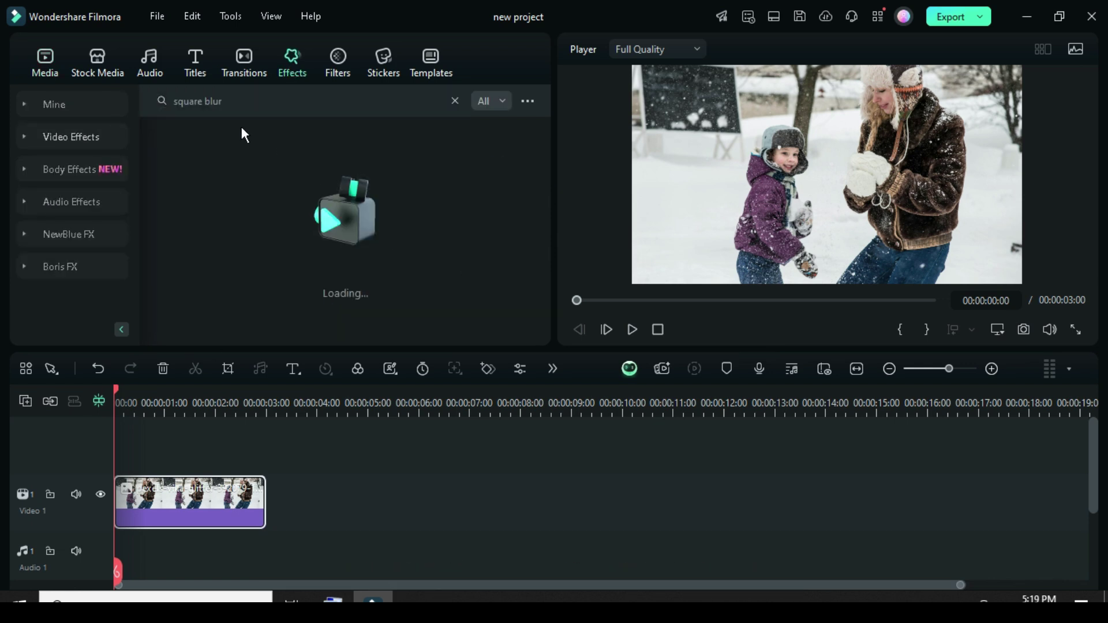
{"action": "left_click_drag", "start_coordinate": [192, 139], "coordinate": [191, 501]}
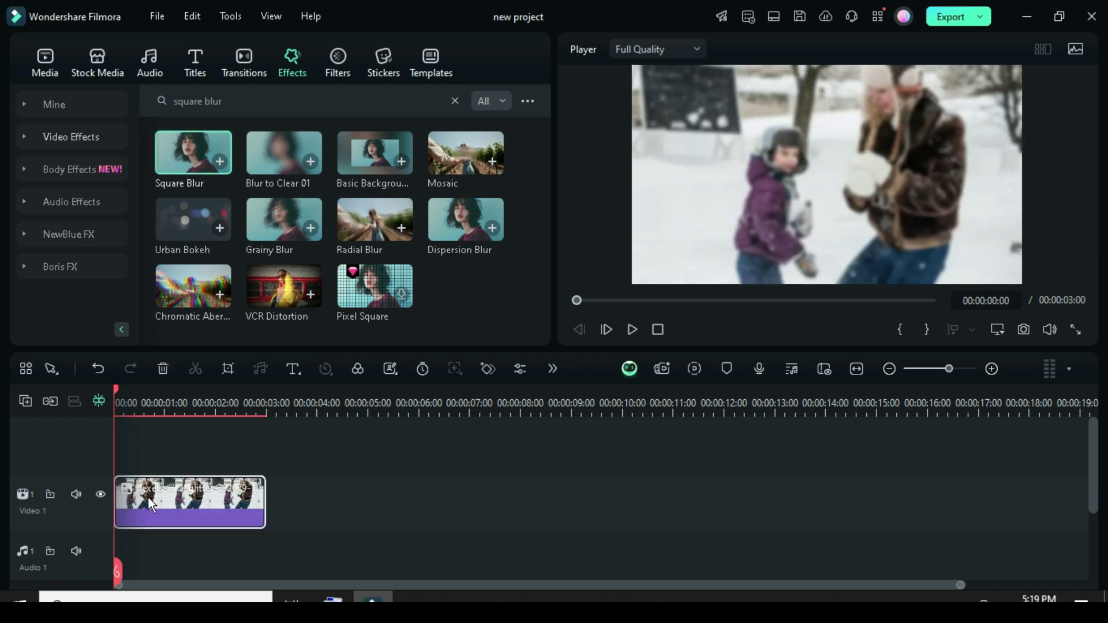
Search 'foil confetti' and add Falling Purple Glitter to the same photo clip.
{"action": "left_click", "coordinate": [455, 101]}
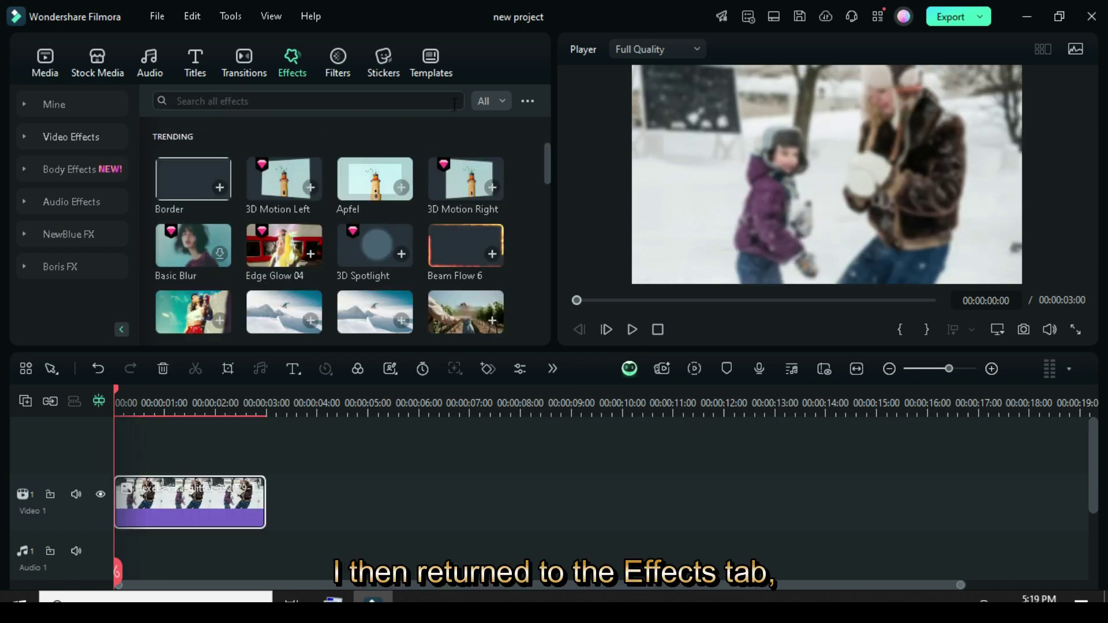
{"action": "left_click", "coordinate": [364, 102]}
{"action": "left_click", "coordinate": [278, 146]}
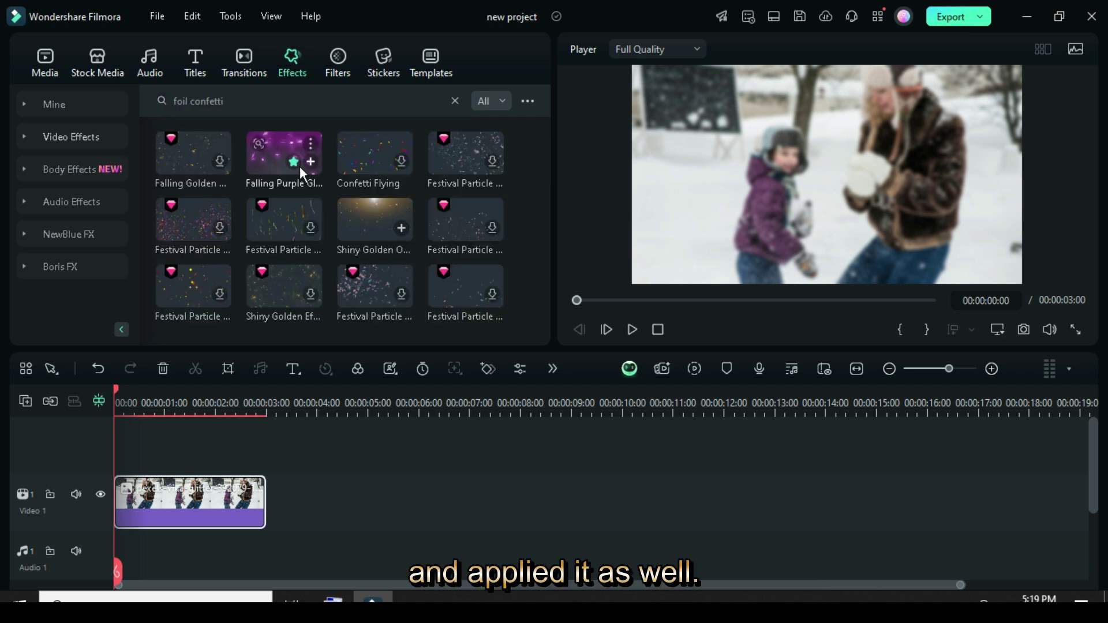
{"action": "left_click_drag", "start_coordinate": [275, 160], "coordinate": [191, 501]}
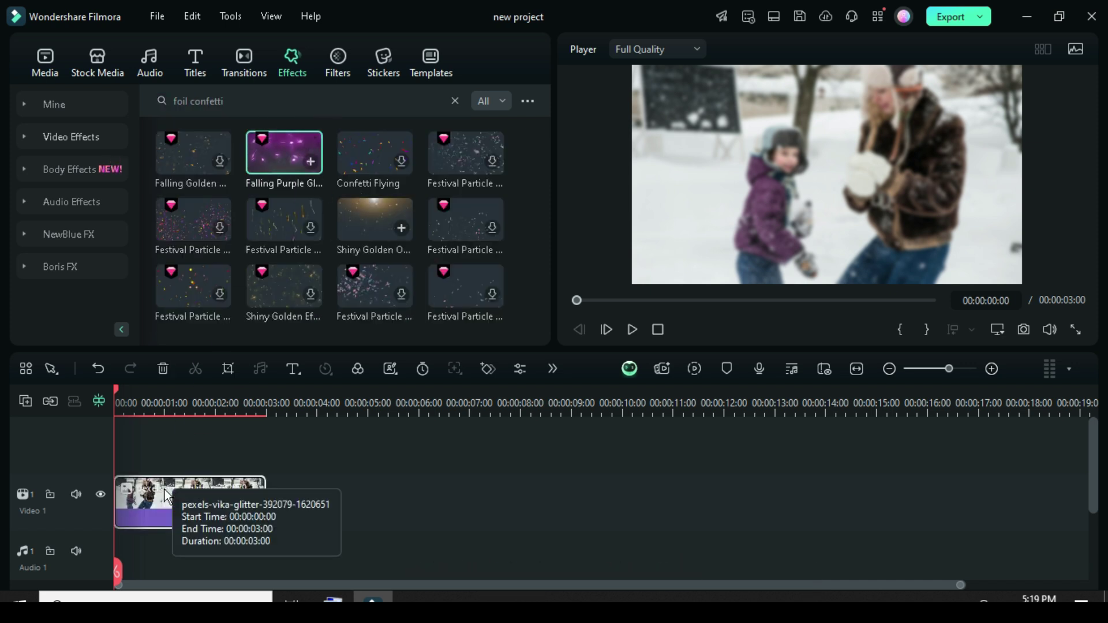
Set the background photo clip's Scale to 140%.
{"action": "left_click_drag", "start_coordinate": [153, 395], "coordinate": [191, 395]}
{"action": "double_click", "coordinate": [202, 496]}
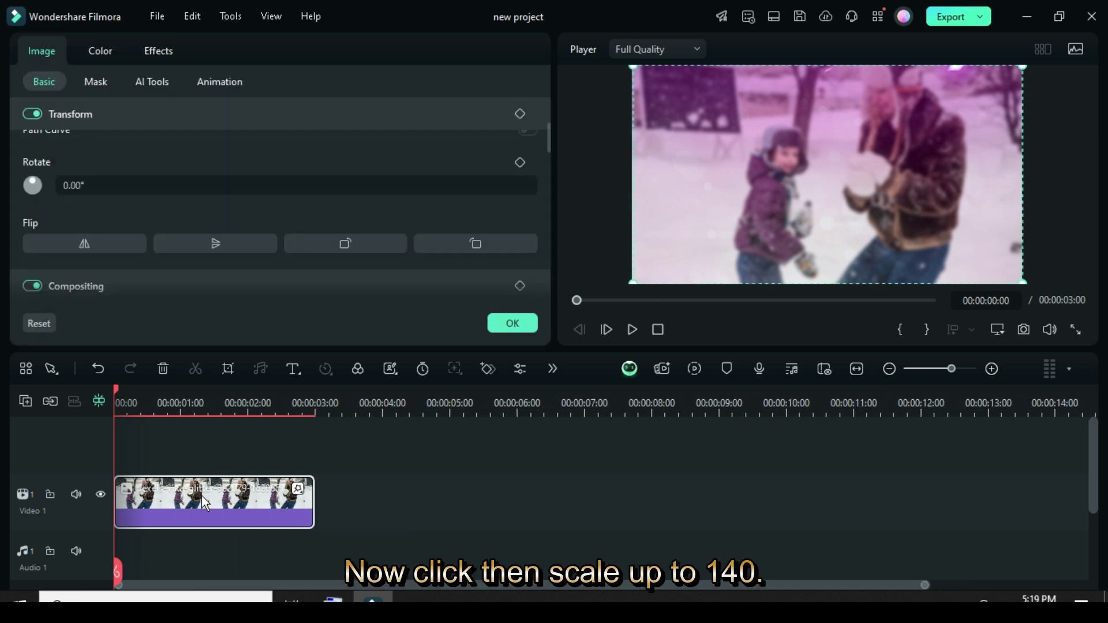
{"action": "left_click_drag", "start_coordinate": [551, 136], "coordinate": [549, 104]}
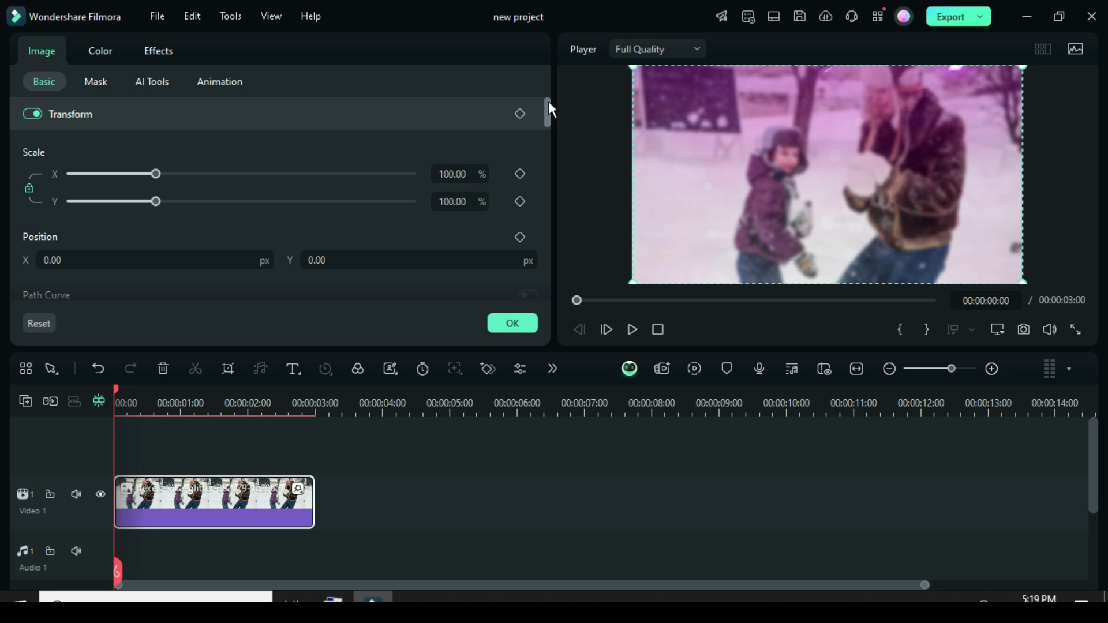
{"action": "left_click", "coordinate": [449, 173]}
{"action": "type", "text": "140"}
{"action": "key", "text": "Return"}
Add a Transform keyframe at the clip start with Rotate set to -10°.
{"action": "left_click", "coordinate": [521, 114]}
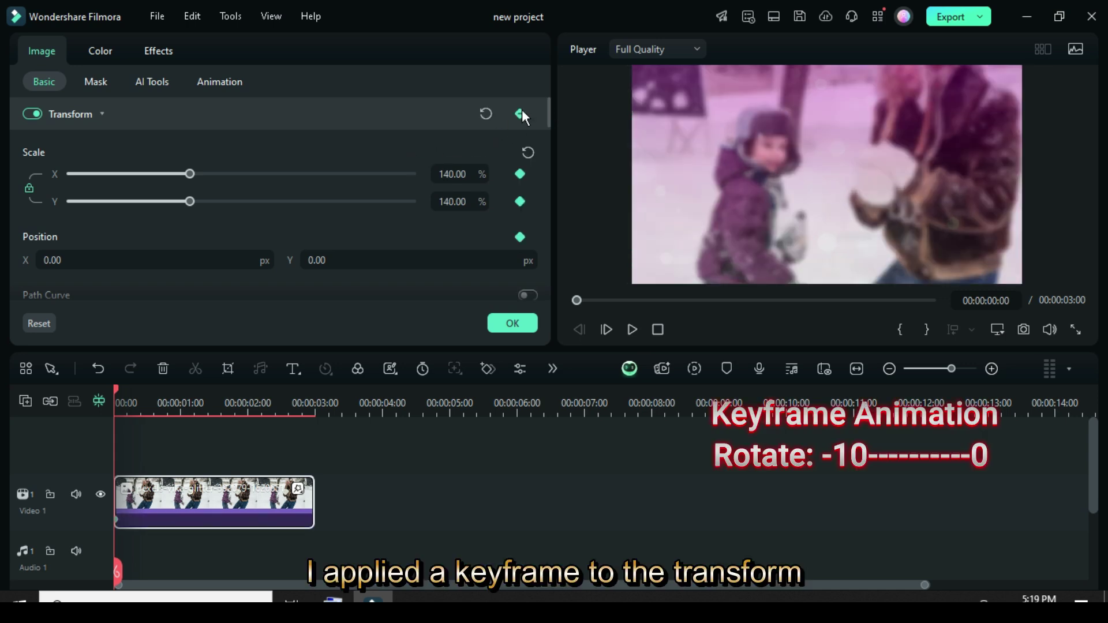
{"action": "left_click_drag", "start_coordinate": [548, 110], "coordinate": [545, 127]}
{"action": "left_click", "coordinate": [81, 199]}
{"action": "type", "text": "-"}
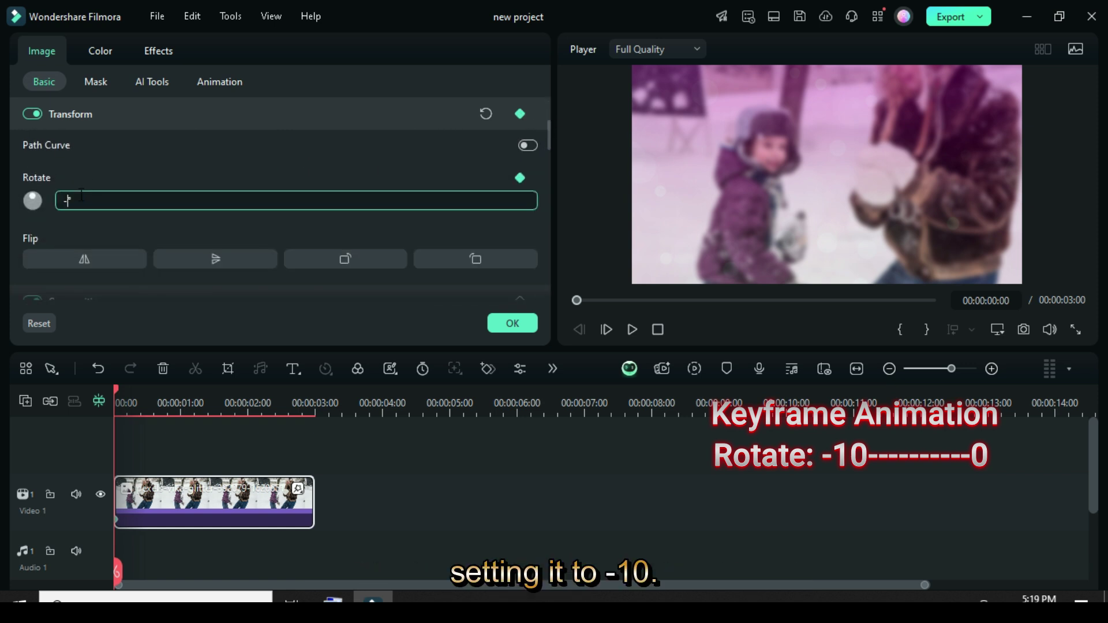
{"action": "type", "text": "10"}
{"action": "key", "text": "Return"}
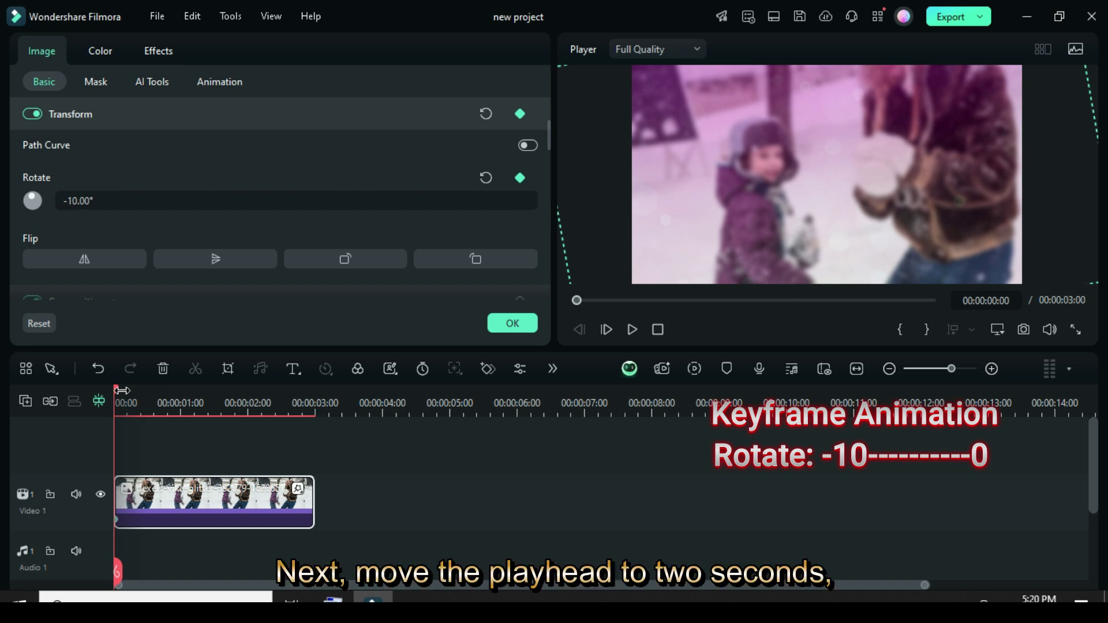
At 2 seconds, add a Transform keyframe with Rotate reset to 0° and confirm.
{"action": "left_click_drag", "start_coordinate": [115, 389], "coordinate": [248, 387]}
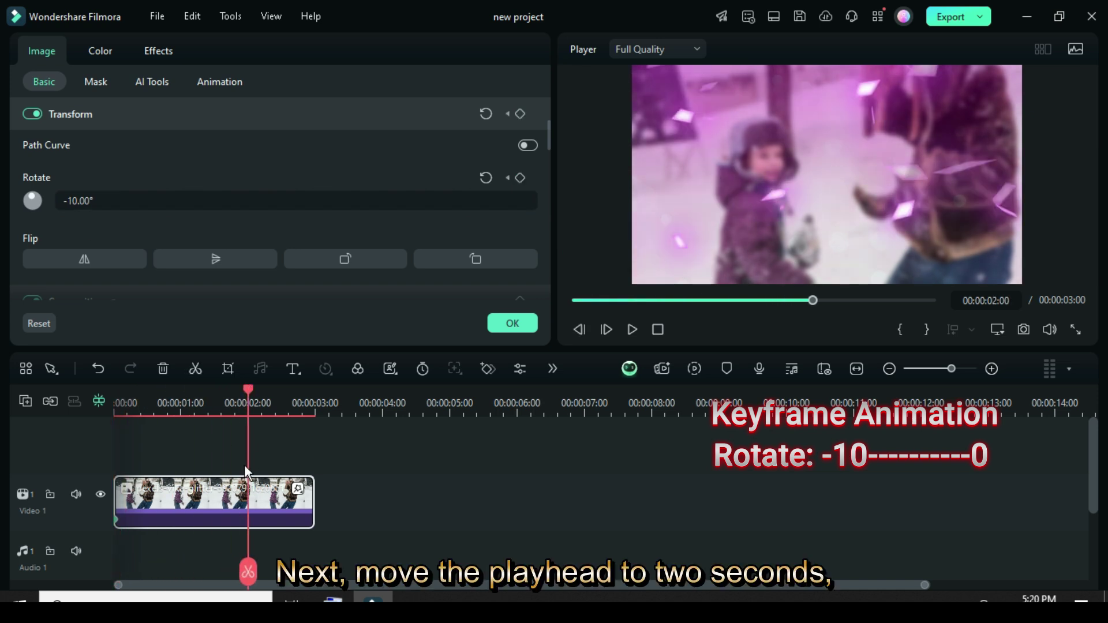
{"action": "left_click", "coordinate": [520, 114]}
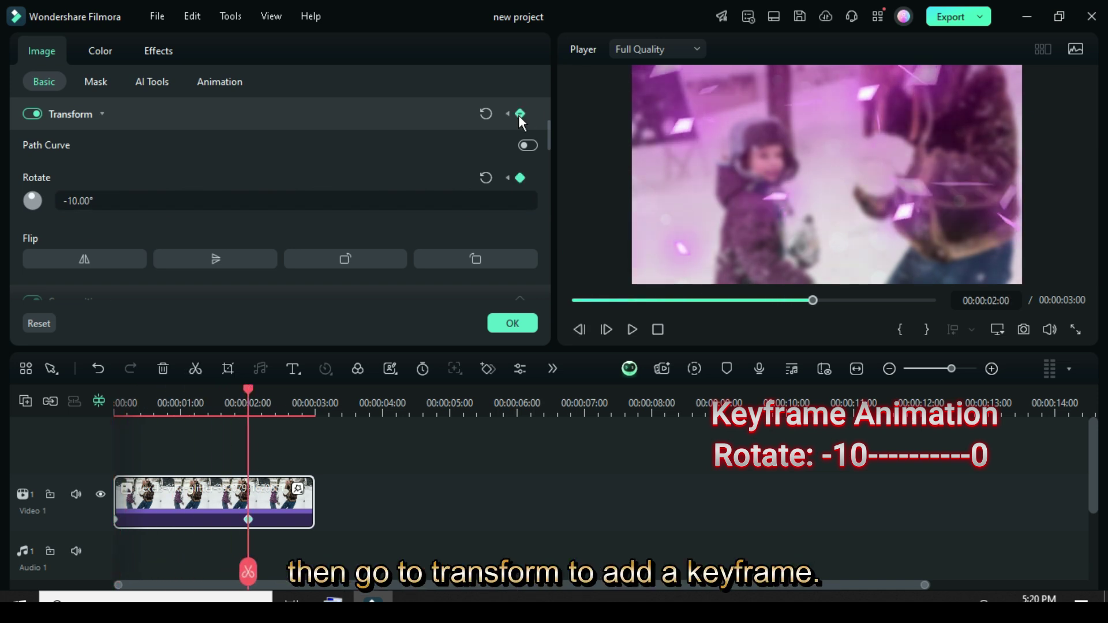
{"action": "left_click", "coordinate": [484, 179]}
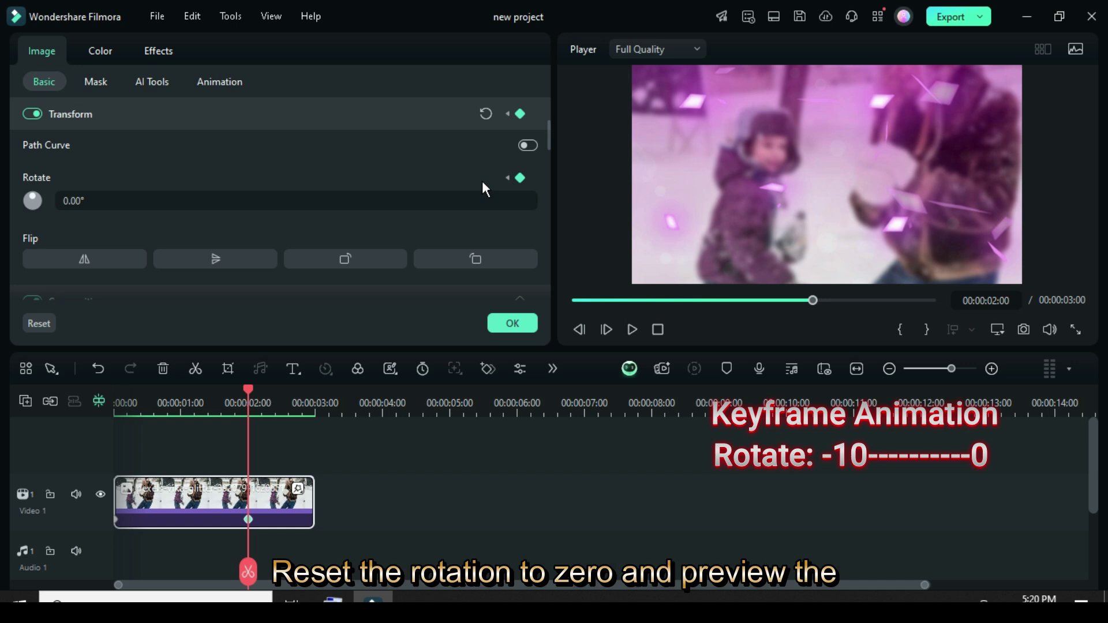
{"action": "left_click", "coordinate": [499, 323]}
Play back the rotation animation from the start and return the playhead to the beginning.
{"action": "left_click", "coordinate": [46, 60]}
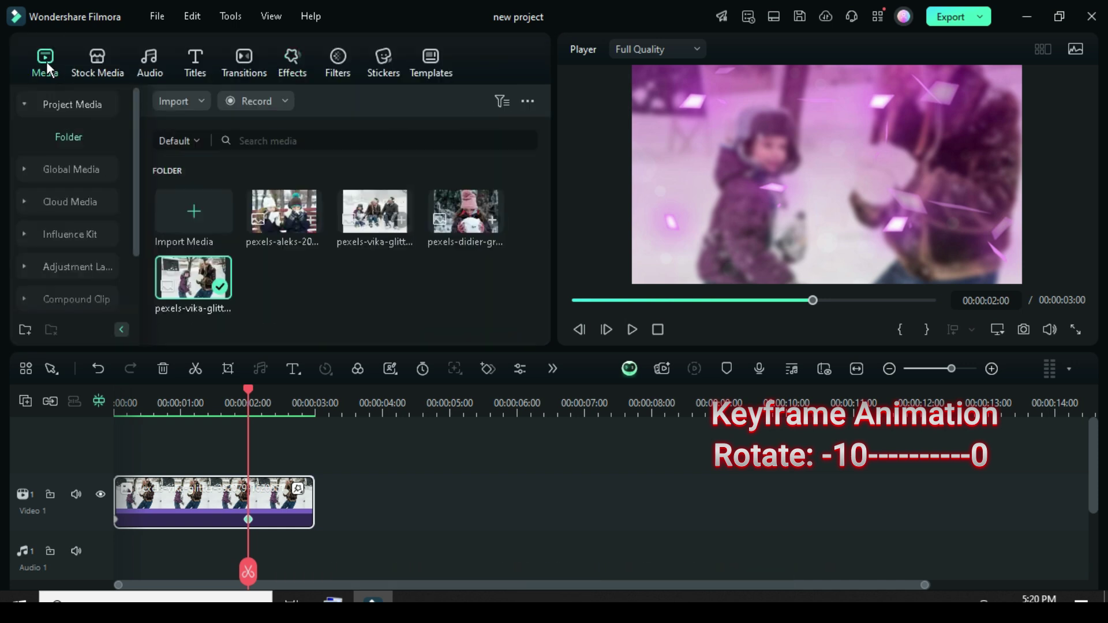
{"action": "left_click", "coordinate": [571, 300]}
{"action": "left_click", "coordinate": [632, 330]}
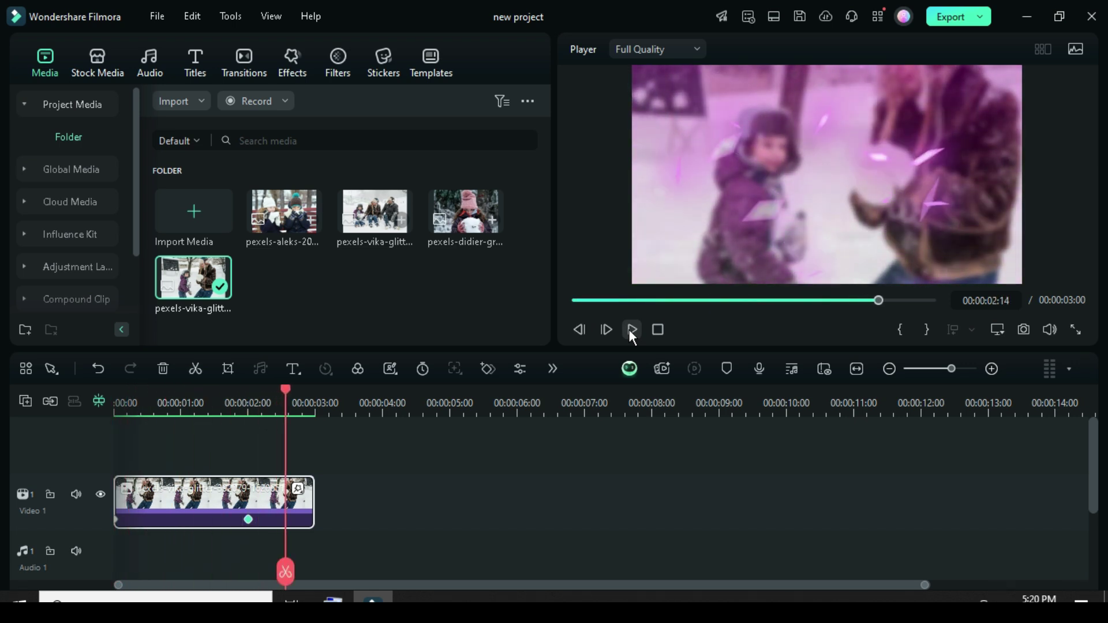
{"action": "left_click", "coordinate": [629, 330]}
{"action": "left_click", "coordinate": [574, 300]}
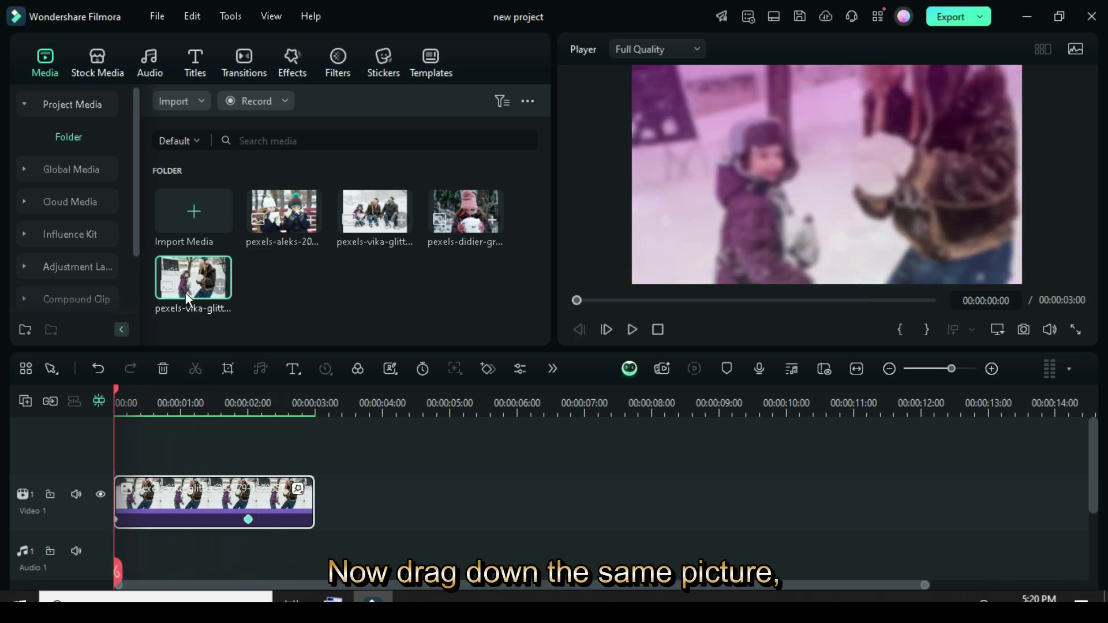
Place a second copy of the snowy photo on Video 2, trimmed to 3 seconds and cropped to fit.
{"action": "left_click_drag", "start_coordinate": [193, 283], "coordinate": [181, 459]}
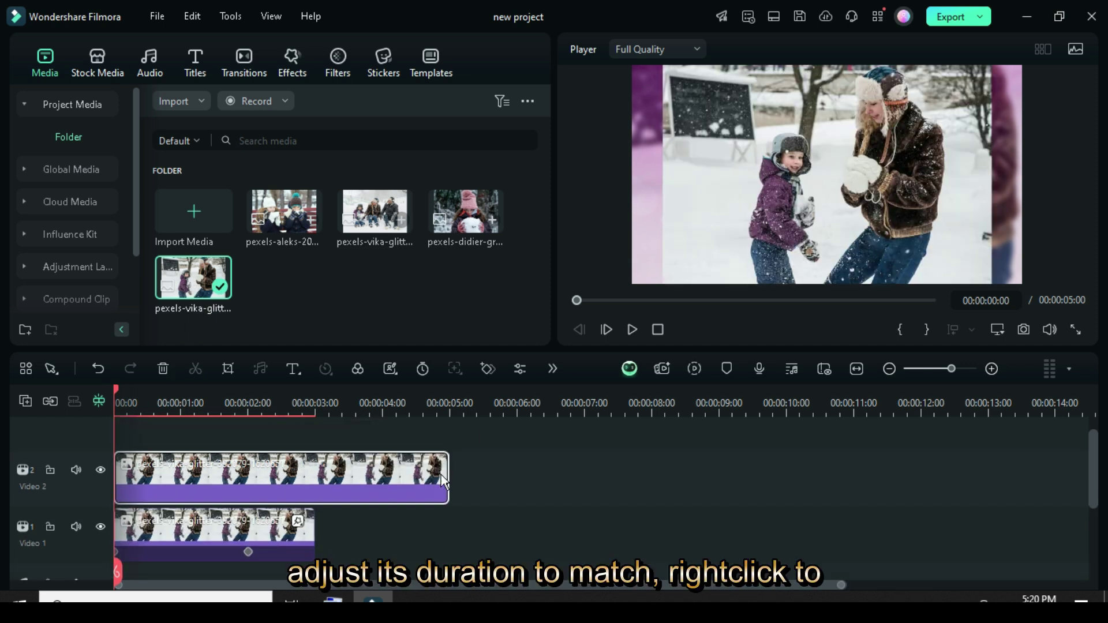
{"action": "left_click_drag", "start_coordinate": [445, 482], "coordinate": [303, 471]}
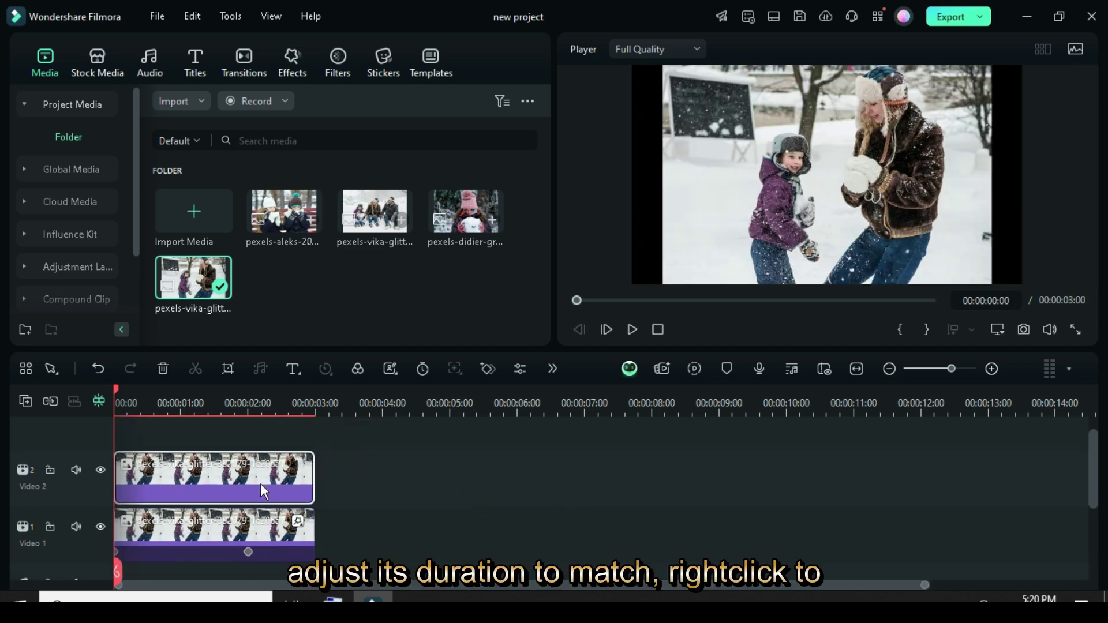
{"action": "right_click", "coordinate": [225, 479]}
{"action": "left_click", "coordinate": [279, 226]}
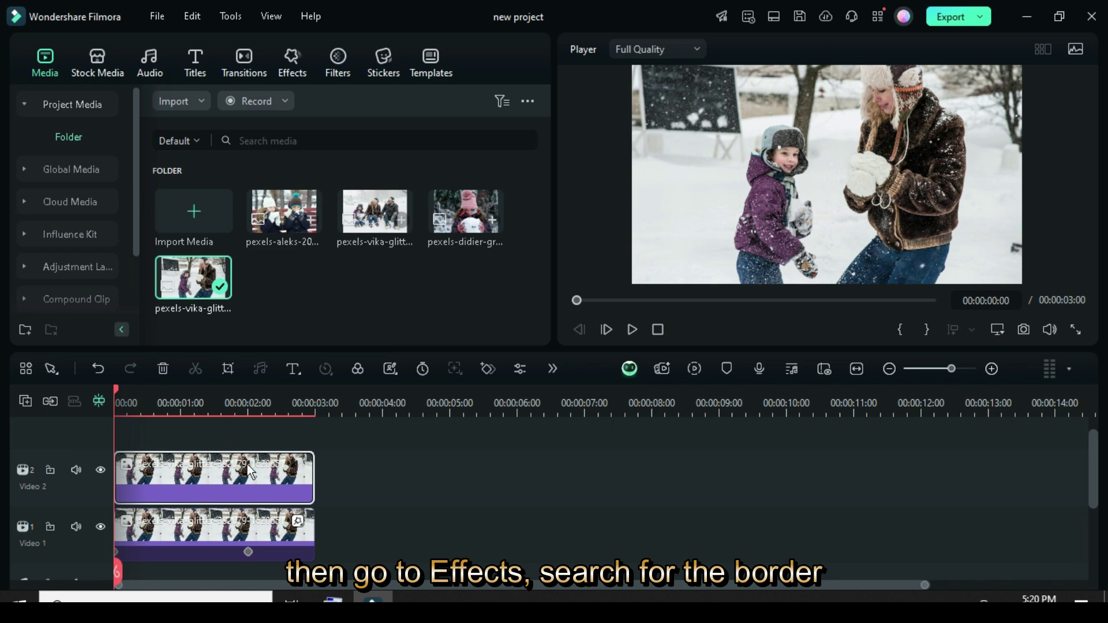
Apply the Border effect to the Video 2 photo and set its Size to 5.
{"action": "left_click", "coordinate": [293, 65]}
{"action": "left_click", "coordinate": [457, 101]}
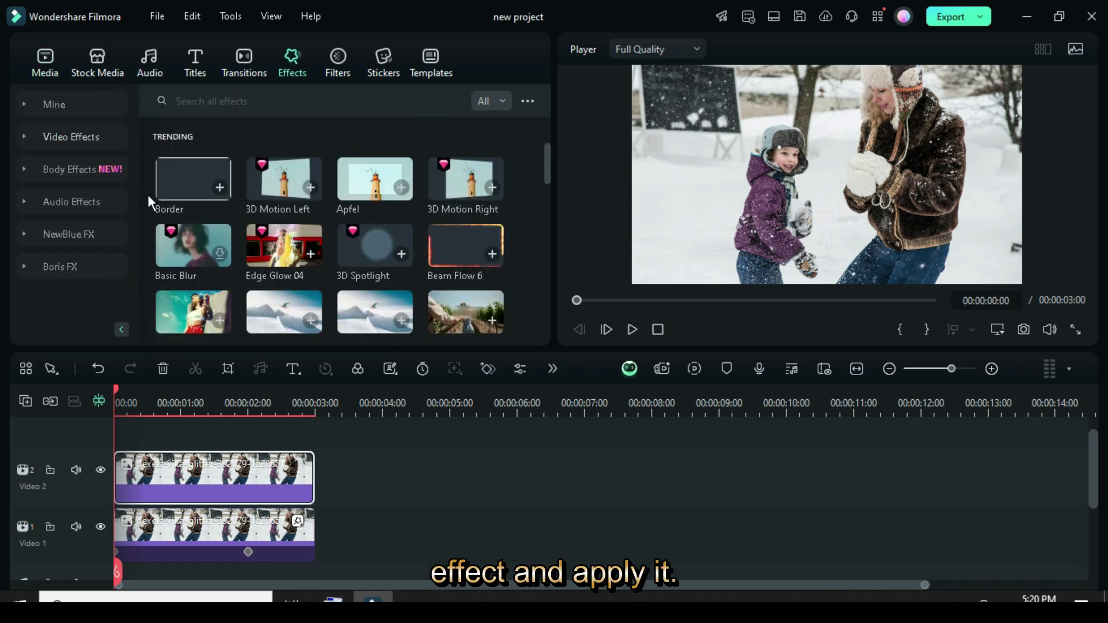
{"action": "left_click_drag", "start_coordinate": [193, 183], "coordinate": [153, 474]}
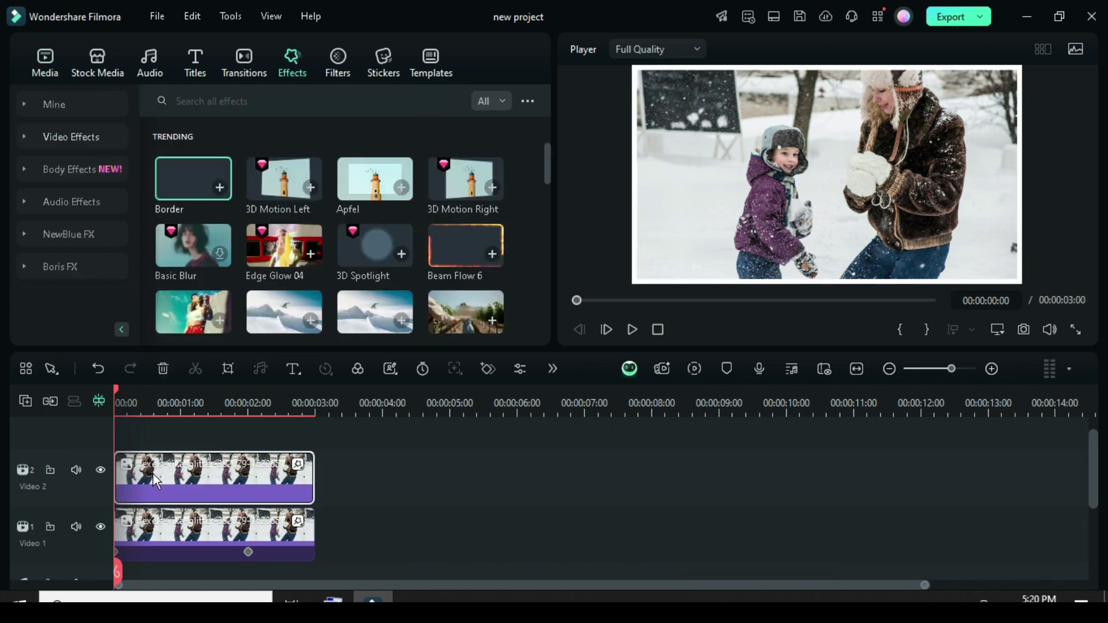
{"action": "double_click", "coordinate": [202, 477]}
{"action": "left_click", "coordinate": [156, 50]}
{"action": "left_click", "coordinate": [506, 220]}
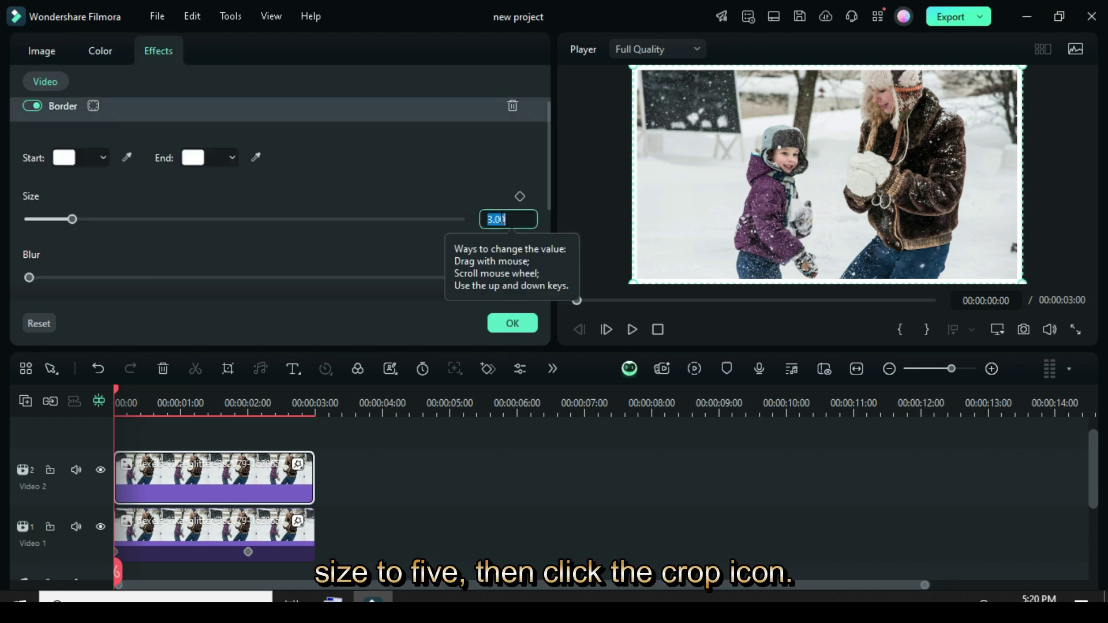
{"action": "type", "text": "5"}
{"action": "key", "text": "Return"}
{"action": "left_click", "coordinate": [507, 323]}
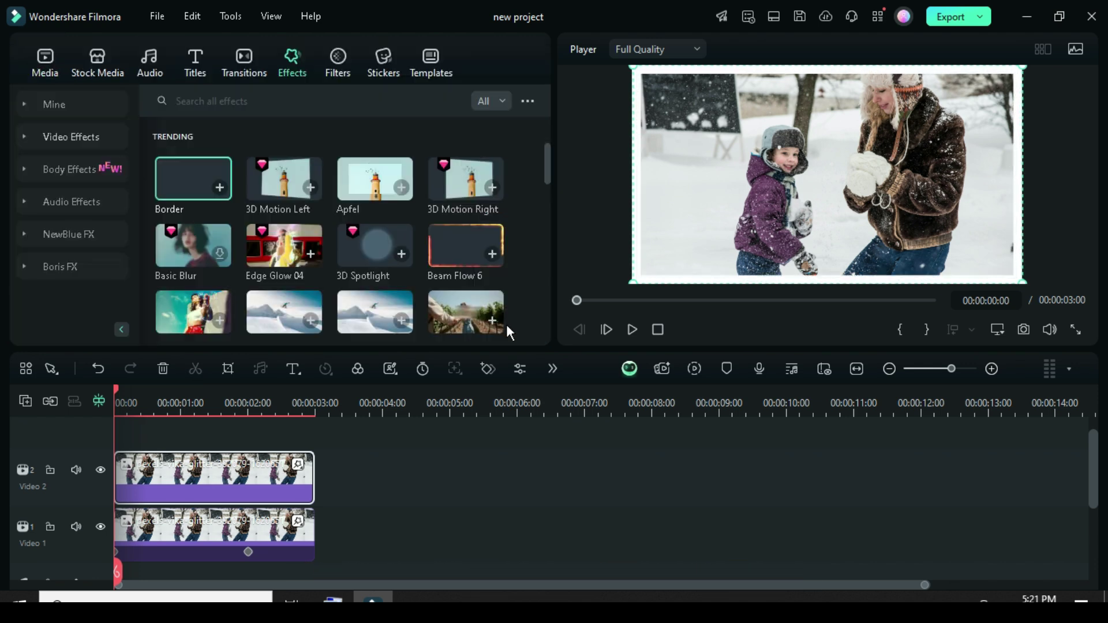
Give the top photo a 16:9 crop and a Pan & Zoom starting close on mother and child, widening to full frame.
{"action": "left_click", "coordinate": [45, 62]}
{"action": "left_click", "coordinate": [228, 369]}
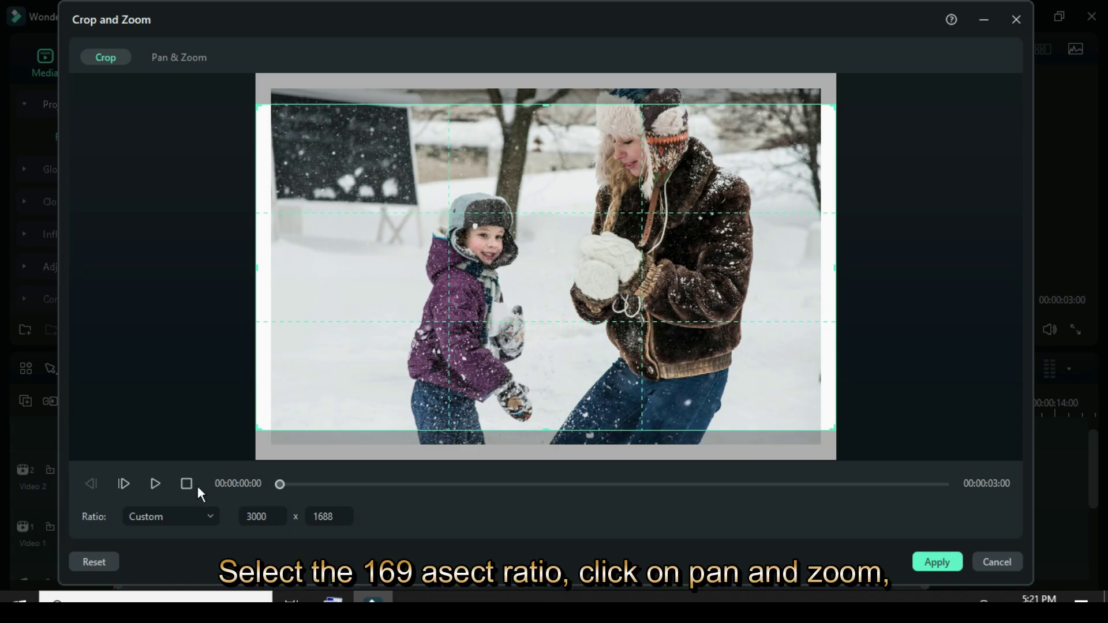
{"action": "left_click", "coordinate": [196, 517]}
{"action": "left_click", "coordinate": [164, 307]}
{"action": "left_click", "coordinate": [169, 55]}
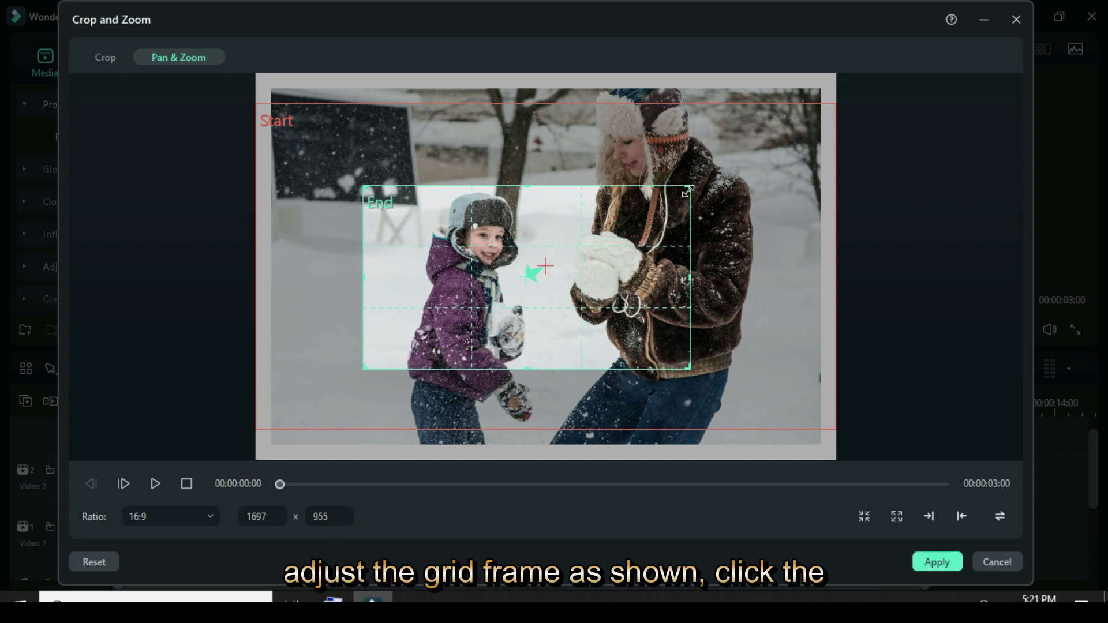
{"action": "left_click_drag", "start_coordinate": [690, 187], "coordinate": [726, 162]}
{"action": "left_click_drag", "start_coordinate": [667, 223], "coordinate": [663, 221]}
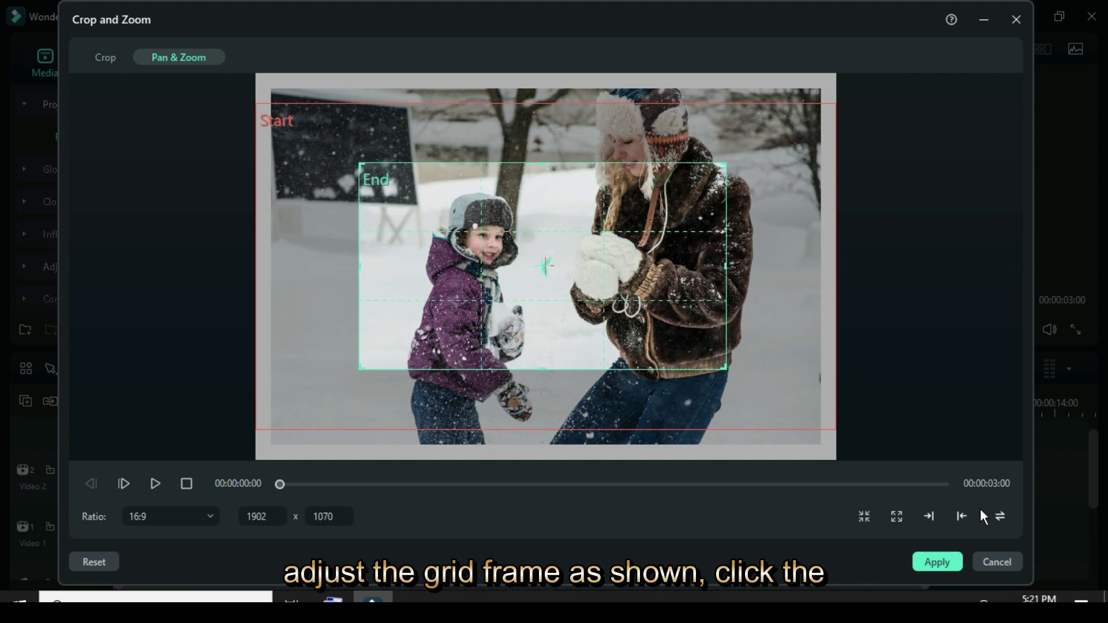
{"action": "left_click", "coordinate": [1001, 516]}
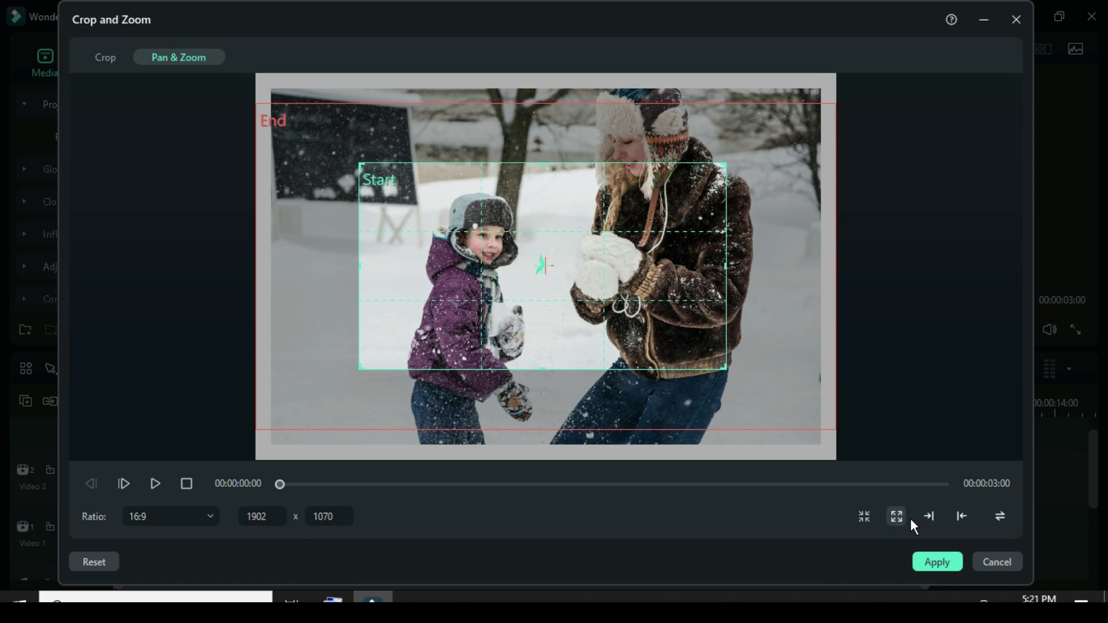
{"action": "left_click", "coordinate": [932, 560]}
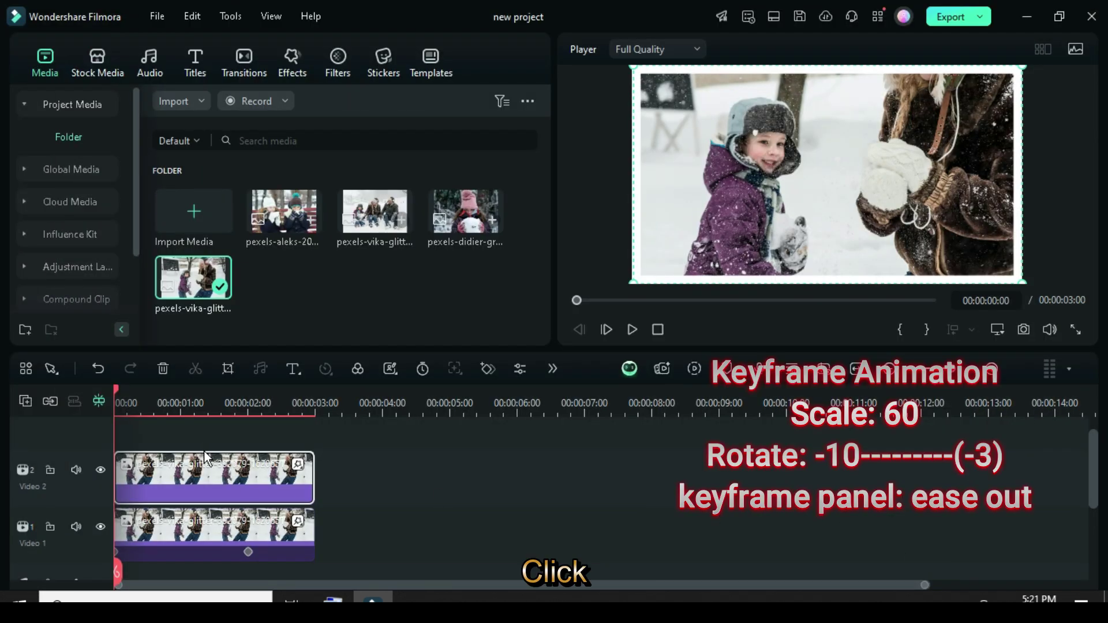
Add a start keyframe on the top photo with Scale 60% and Rotate -10°.
{"action": "double_click", "coordinate": [211, 475]}
{"action": "left_click", "coordinate": [41, 52]}
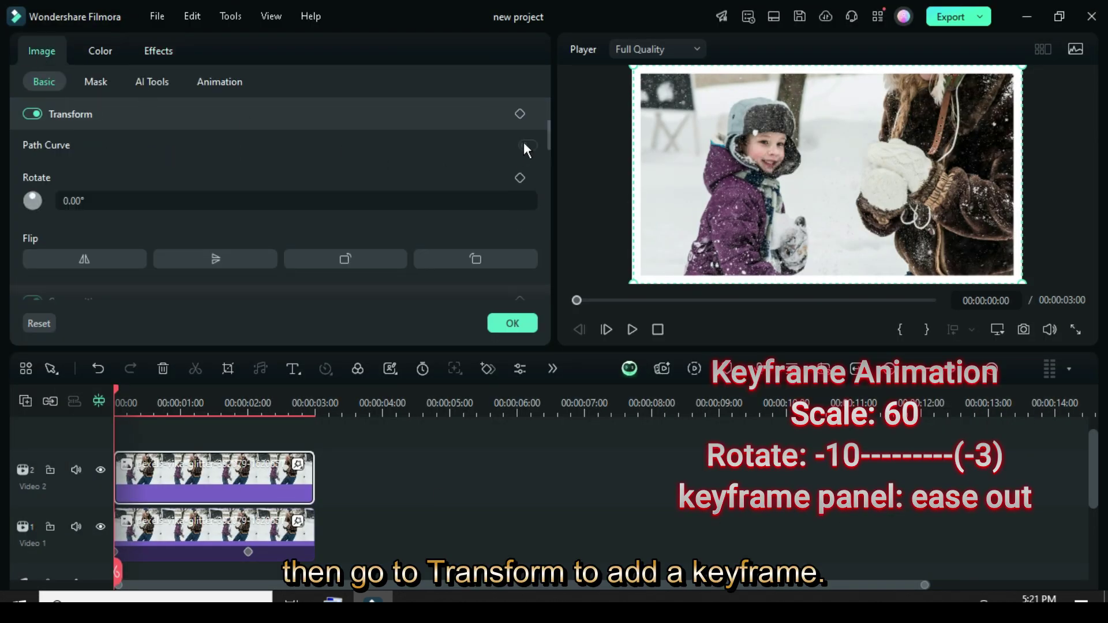
{"action": "scroll", "coordinate": [536, 127], "scroll_direction": "up", "scroll_amount": 3}
{"action": "left_click", "coordinate": [519, 113]}
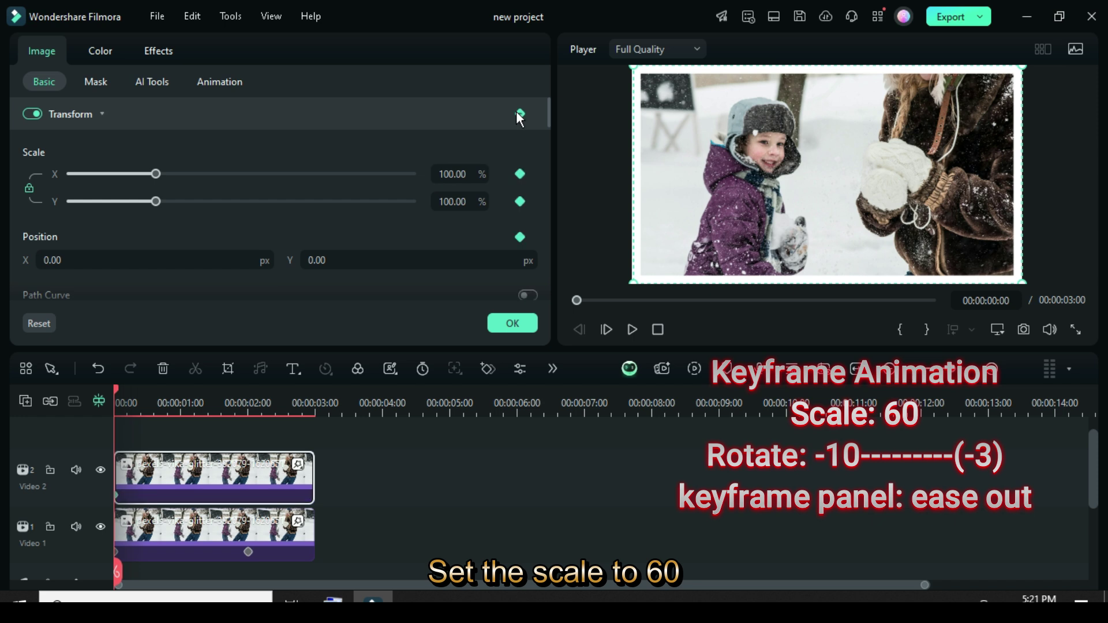
{"action": "left_click_drag", "start_coordinate": [156, 173], "coordinate": [121, 176]}
{"action": "double_click", "coordinate": [456, 173]}
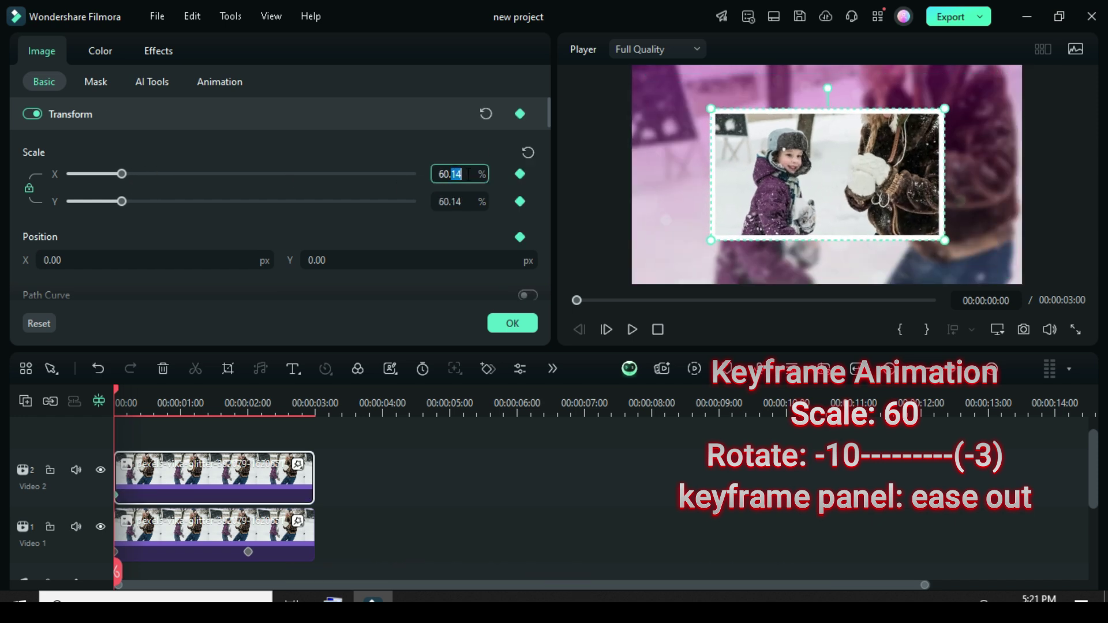
{"action": "type", "text": "00"}
{"action": "key", "text": "Return"}
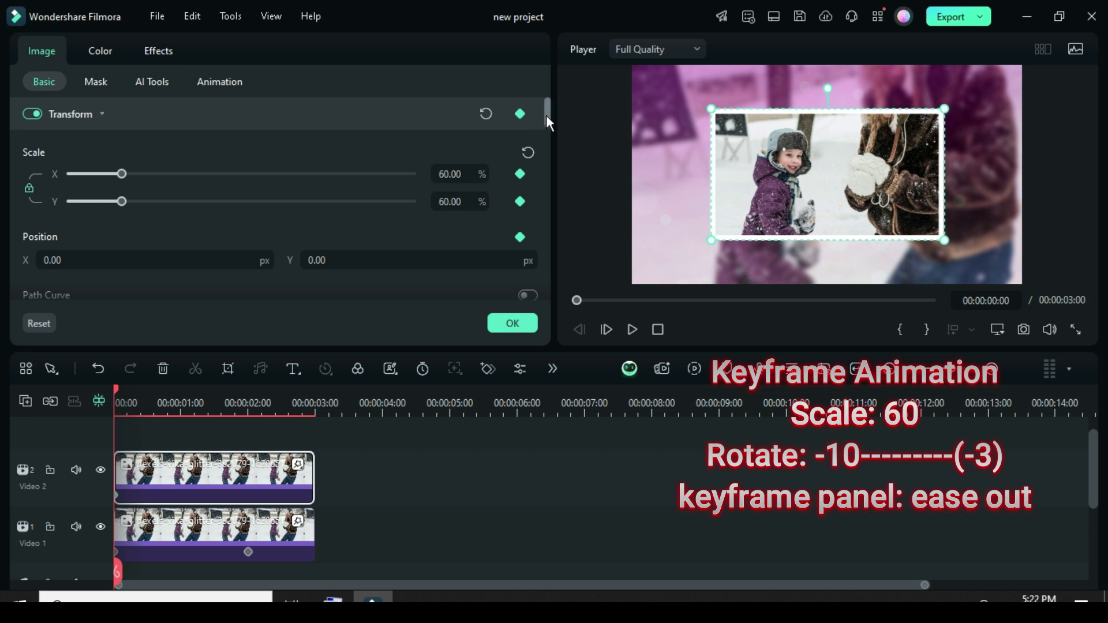
{"action": "left_click_drag", "start_coordinate": [549, 114], "coordinate": [541, 145]}
{"action": "left_click", "coordinate": [93, 202]}
{"action": "type", "text": "-"}
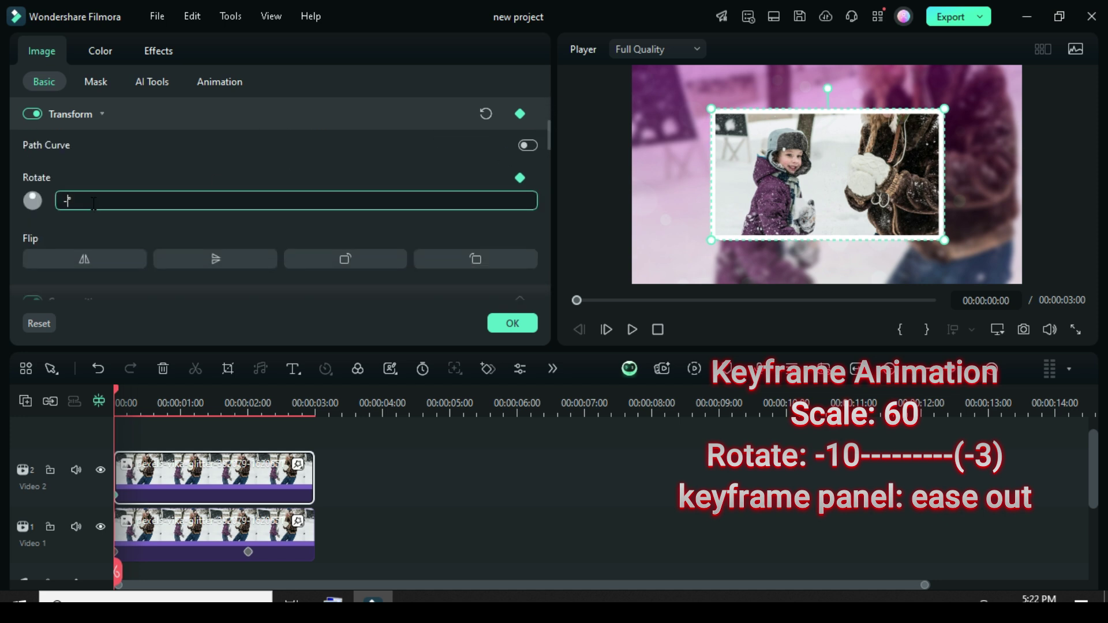
{"action": "type", "text": "10"}
{"action": "key", "text": "Return"}
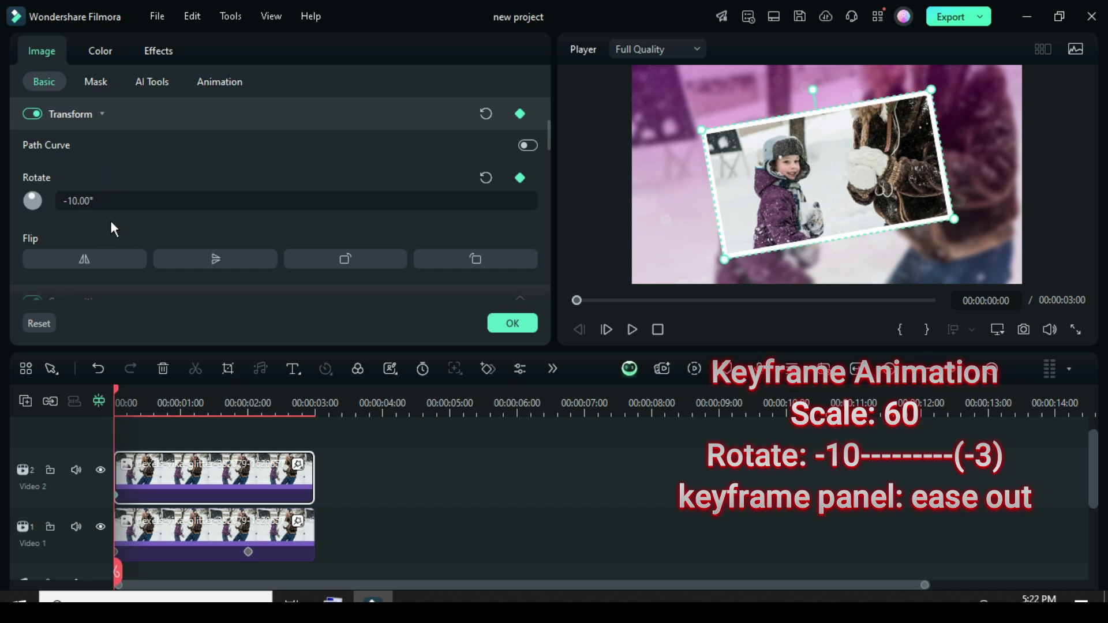
At 2 seconds, add a top-photo keyframe with Rotate -3° and confirm the properties.
{"action": "left_click", "coordinate": [247, 535]}
{"action": "left_click", "coordinate": [248, 548]}
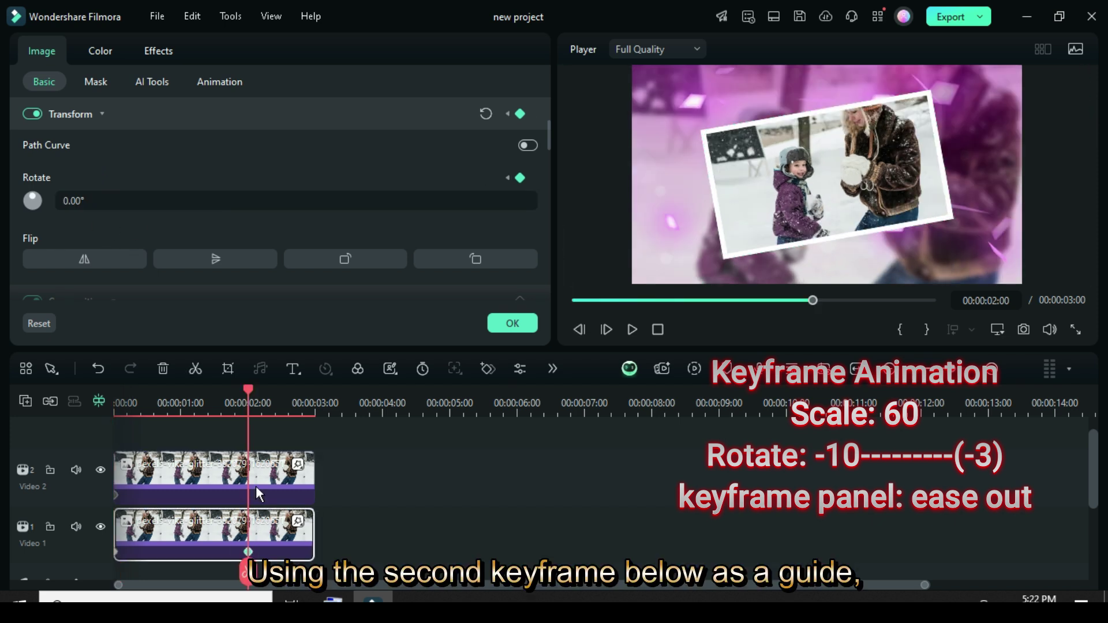
{"action": "left_click", "coordinate": [255, 486]}
{"action": "left_click", "coordinate": [520, 114]}
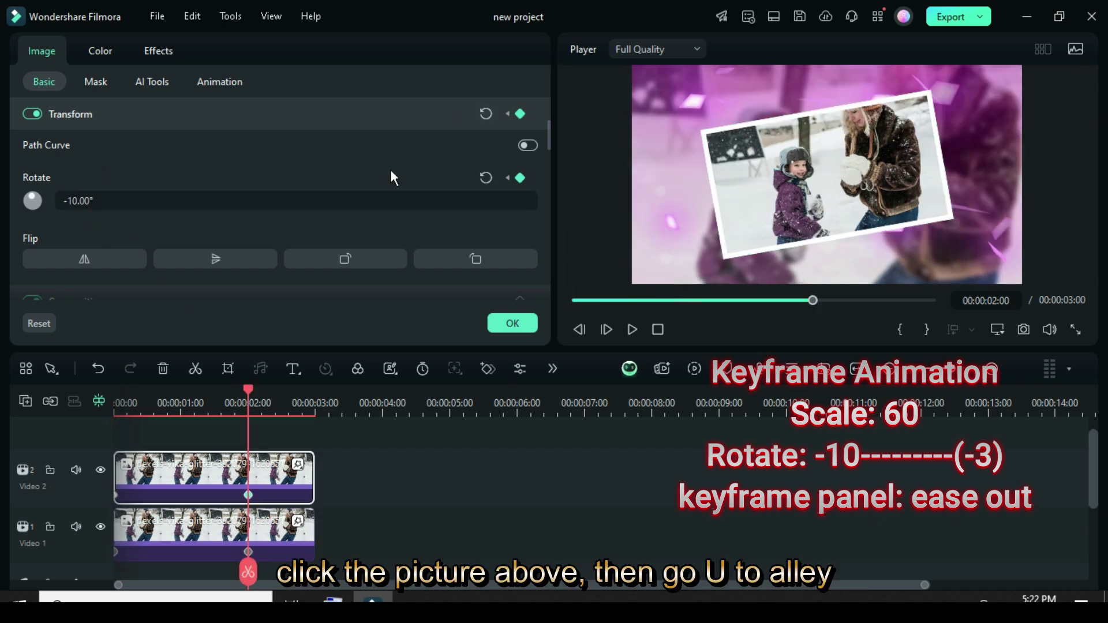
{"action": "left_click", "coordinate": [109, 202]}
{"action": "type", "text": "-3"}
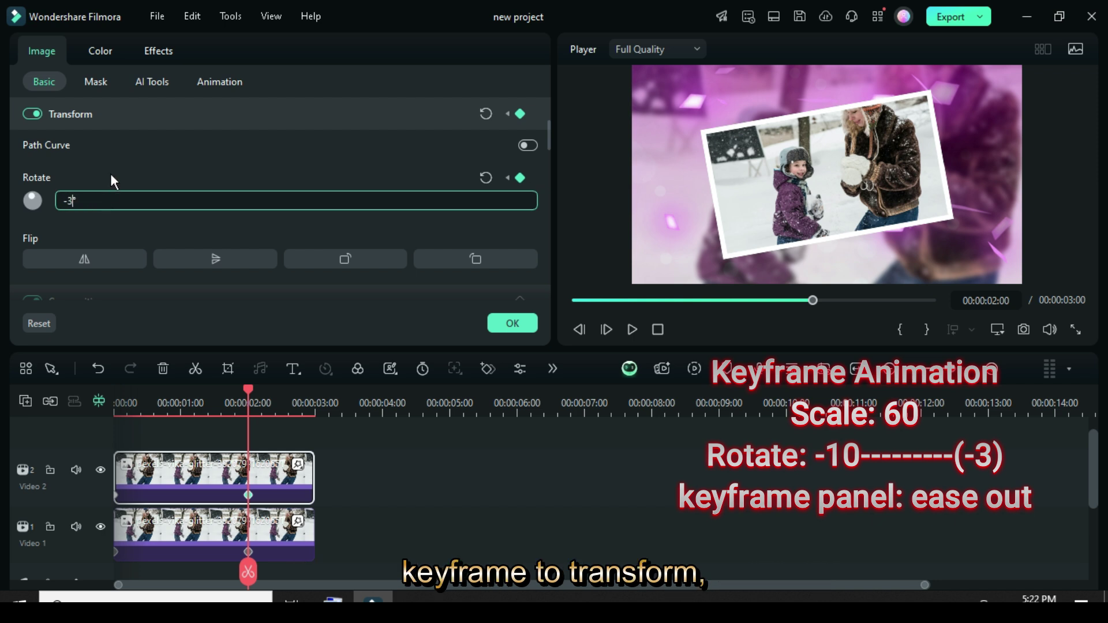
{"action": "key", "text": "Return"}
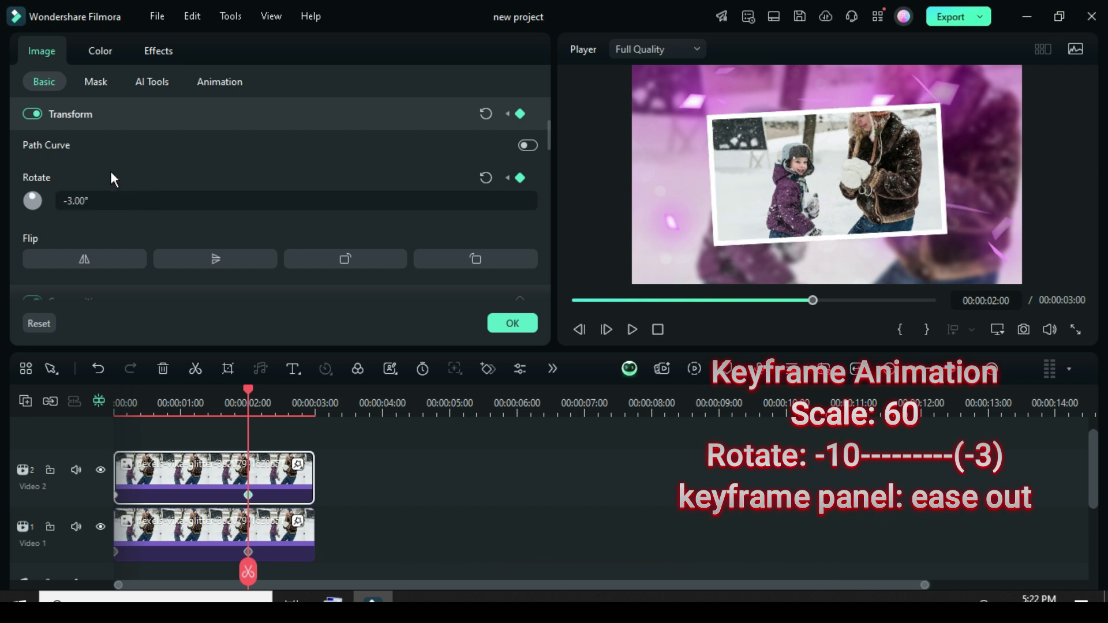
{"action": "left_click", "coordinate": [513, 324]}
{"action": "scroll", "coordinate": [283, 453], "scroll_direction": "down", "scroll_amount": 1}
Select the top photo's Scale X and Scale Y keyframes and set their Bezier curve to Ease Out.
{"action": "scroll", "coordinate": [309, 398], "scroll_direction": "up", "scroll_amount": 1}
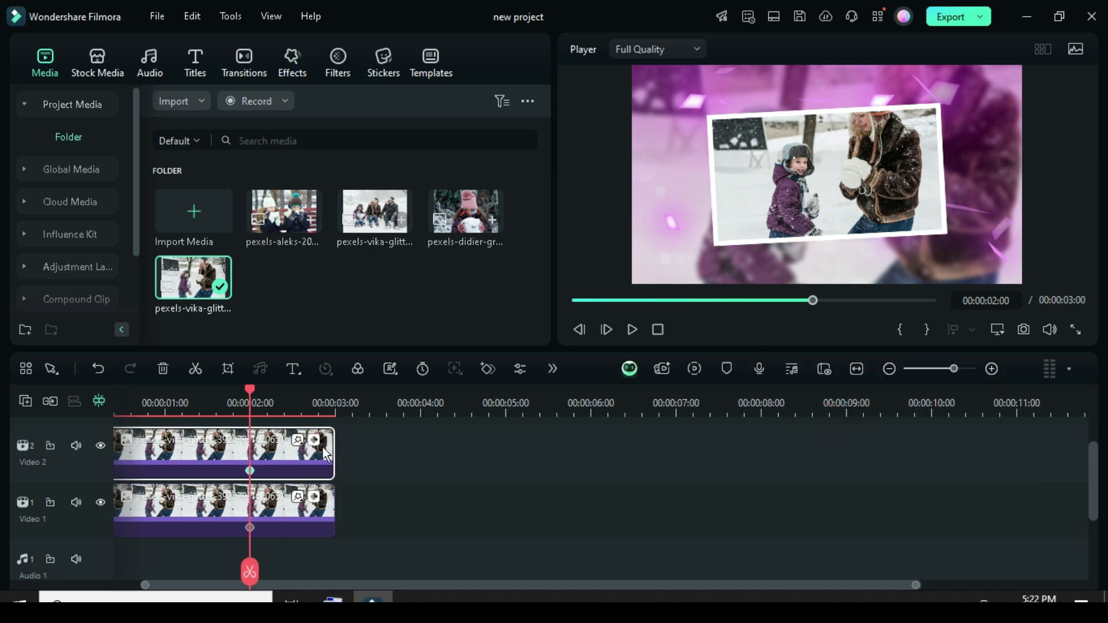
{"action": "left_click", "coordinate": [319, 440]}
{"action": "left_click_drag", "start_coordinate": [295, 586], "coordinate": [269, 585]}
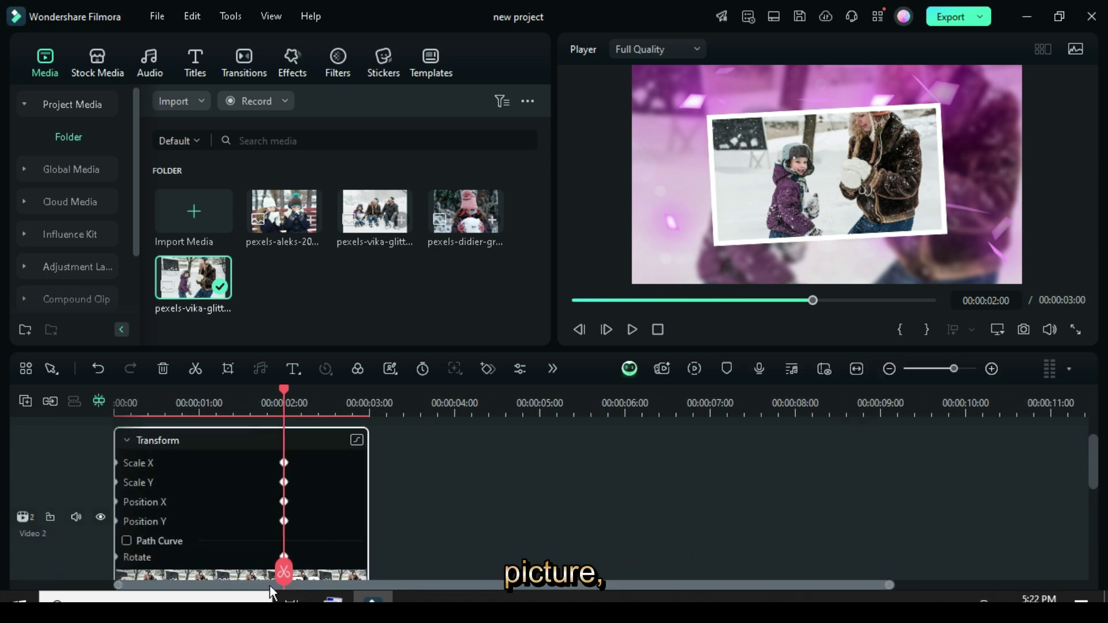
{"action": "left_click_drag", "start_coordinate": [324, 484], "coordinate": [112, 455]}
{"action": "right_click", "coordinate": [285, 463]}
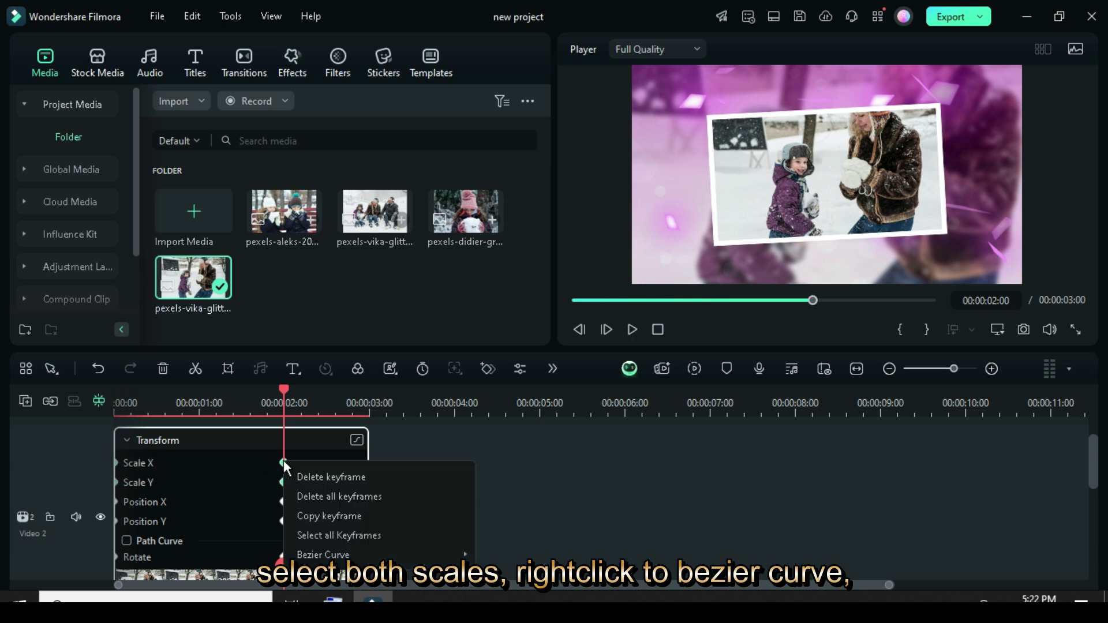
{"action": "mouse_move", "coordinate": [347, 555]}
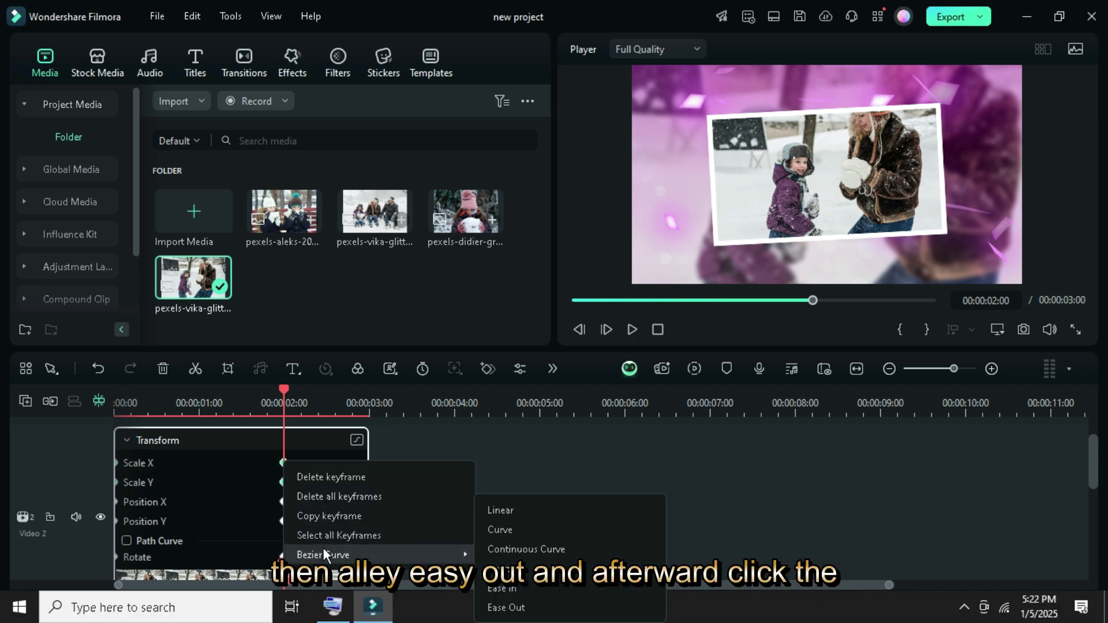
{"action": "left_click", "coordinate": [508, 609]}
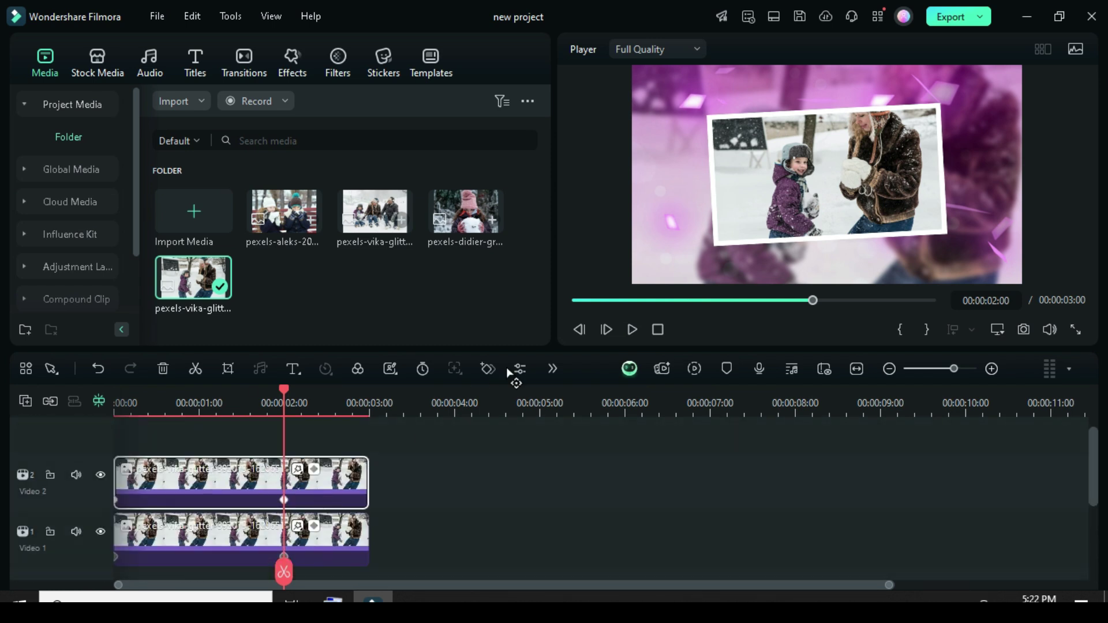
Apply Brush And Ink from favorite transitions to the Video 2 photo, then render and play the preview.
{"action": "left_click", "coordinate": [571, 300]}
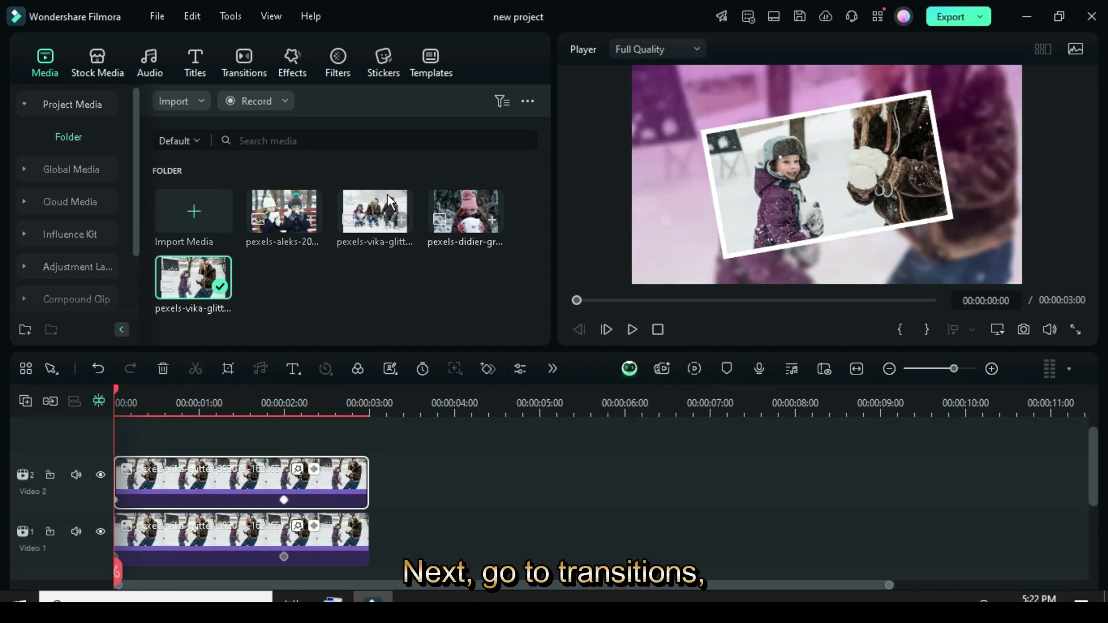
{"action": "left_click", "coordinate": [239, 61]}
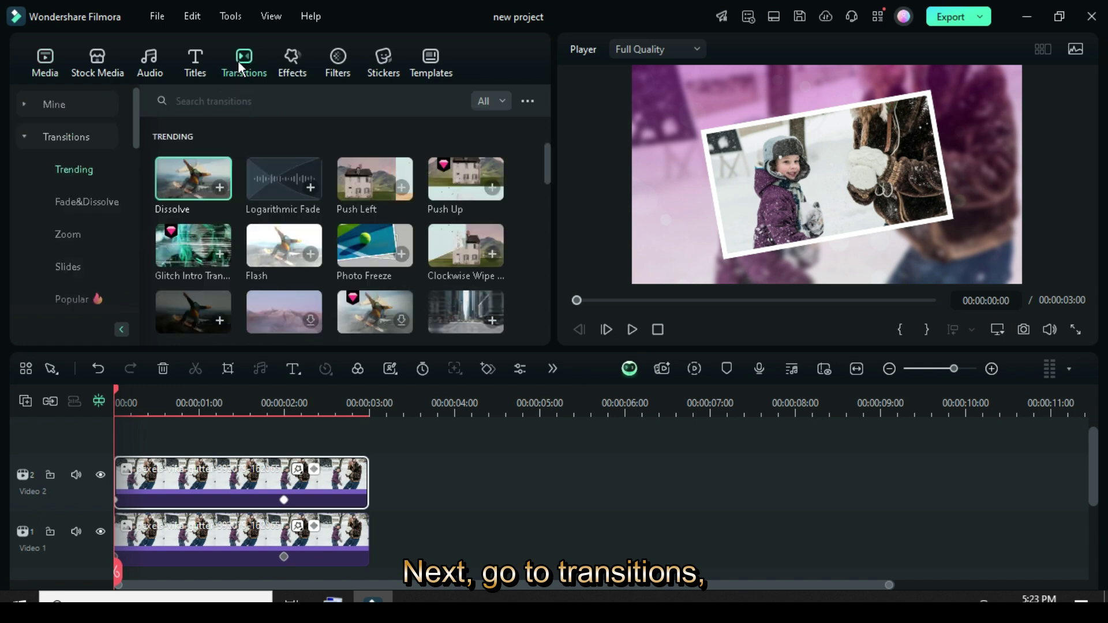
{"action": "left_click", "coordinate": [208, 97]}
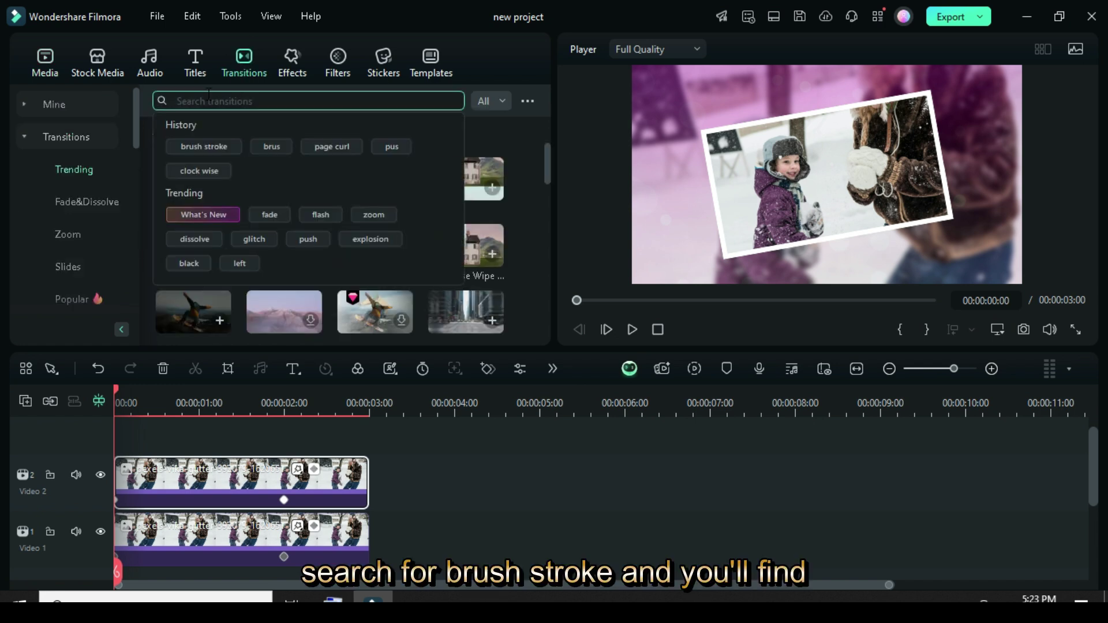
{"action": "left_click", "coordinate": [193, 147]}
{"action": "mouse_move", "coordinate": [546, 146]}
{"action": "left_mouse_down"}
{"action": "mouse_move", "coordinate": [545, 233]}
{"action": "mouse_move", "coordinate": [544, 151]}
{"action": "left_mouse_up"}
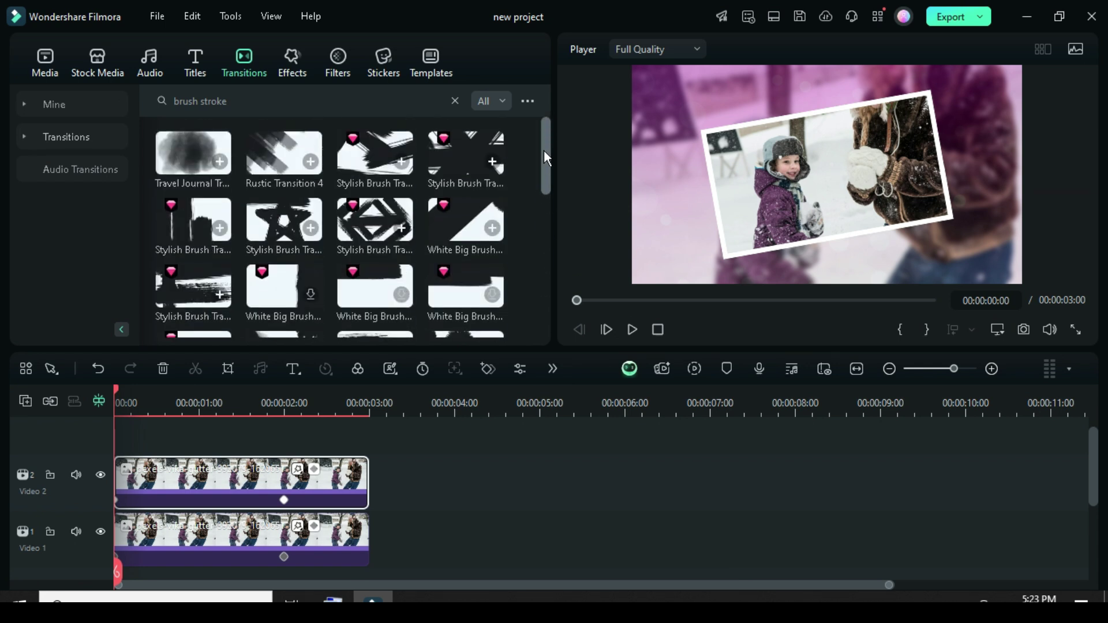
{"action": "left_click", "coordinate": [31, 104]}
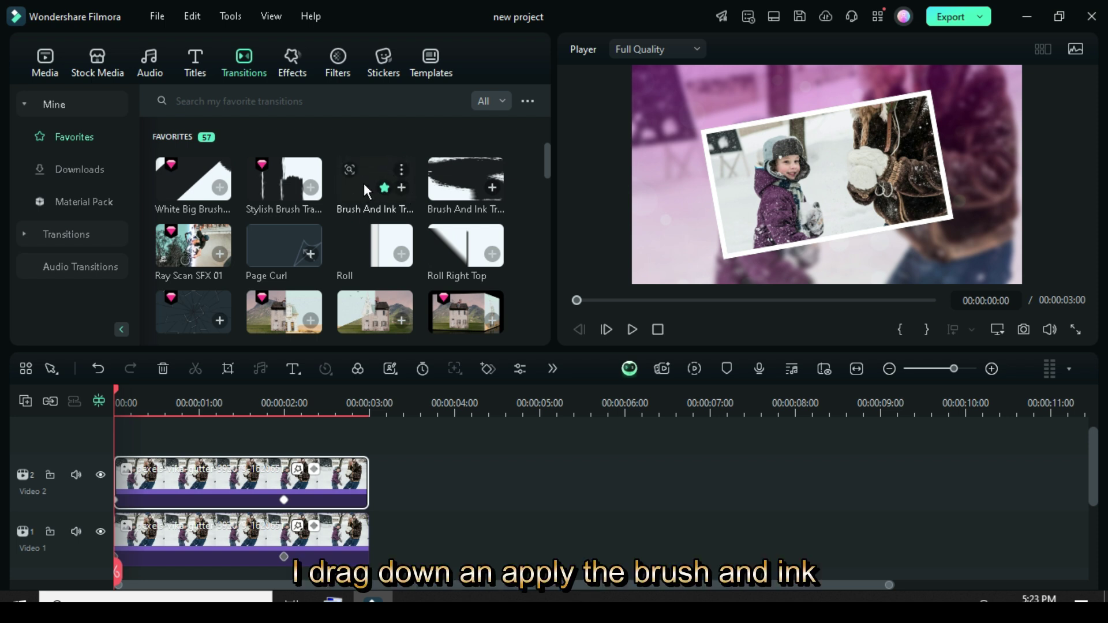
{"action": "mouse_move", "coordinate": [362, 175]}
{"action": "left_mouse_down"}
{"action": "mouse_move", "coordinate": [259, 397]}
{"action": "mouse_move", "coordinate": [243, 482]}
{"action": "left_mouse_up"}
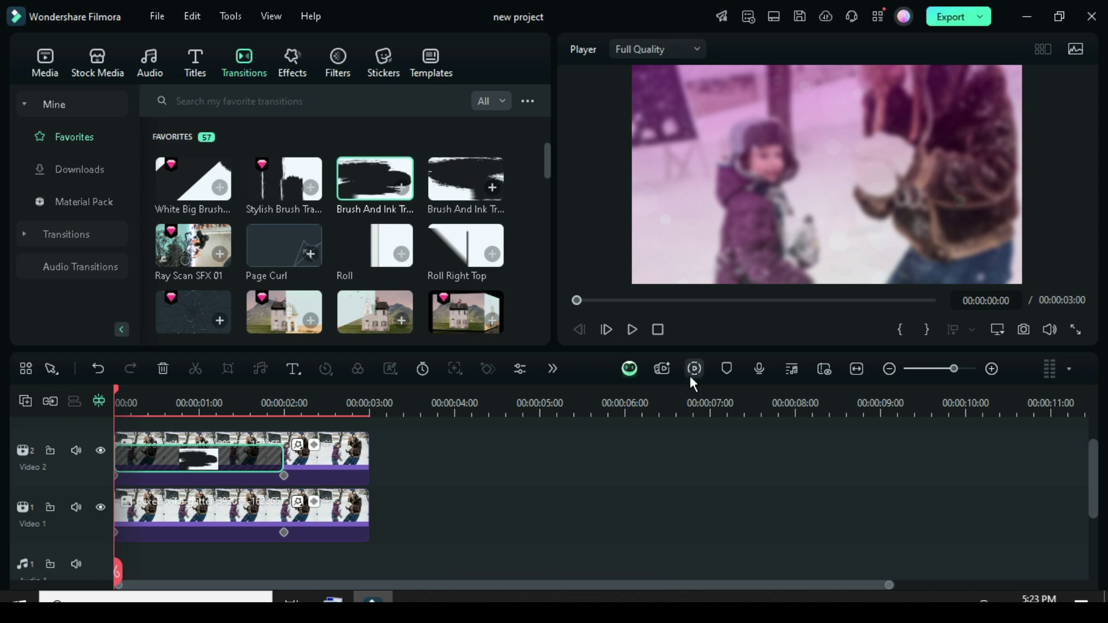
{"action": "left_click", "coordinate": [691, 374]}
{"action": "left_click", "coordinate": [633, 329]}
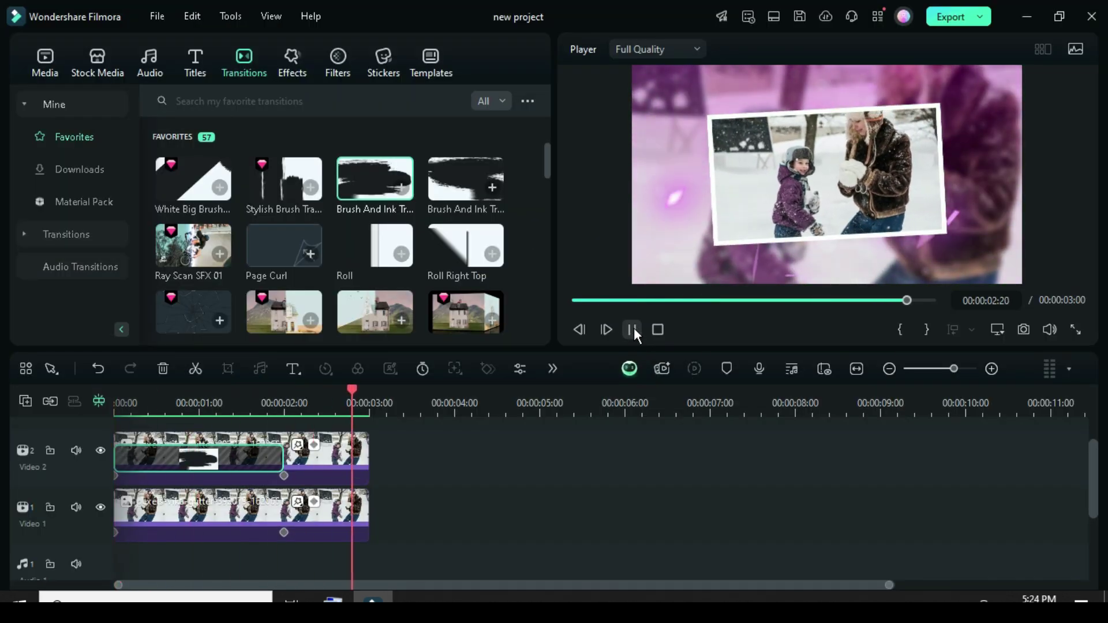
Copy both stacked photo clips and paste them after the originals, extending the tracks to 6 seconds.
{"action": "left_click_drag", "start_coordinate": [423, 522], "coordinate": [343, 458]}
{"action": "right_click", "coordinate": [343, 458]}
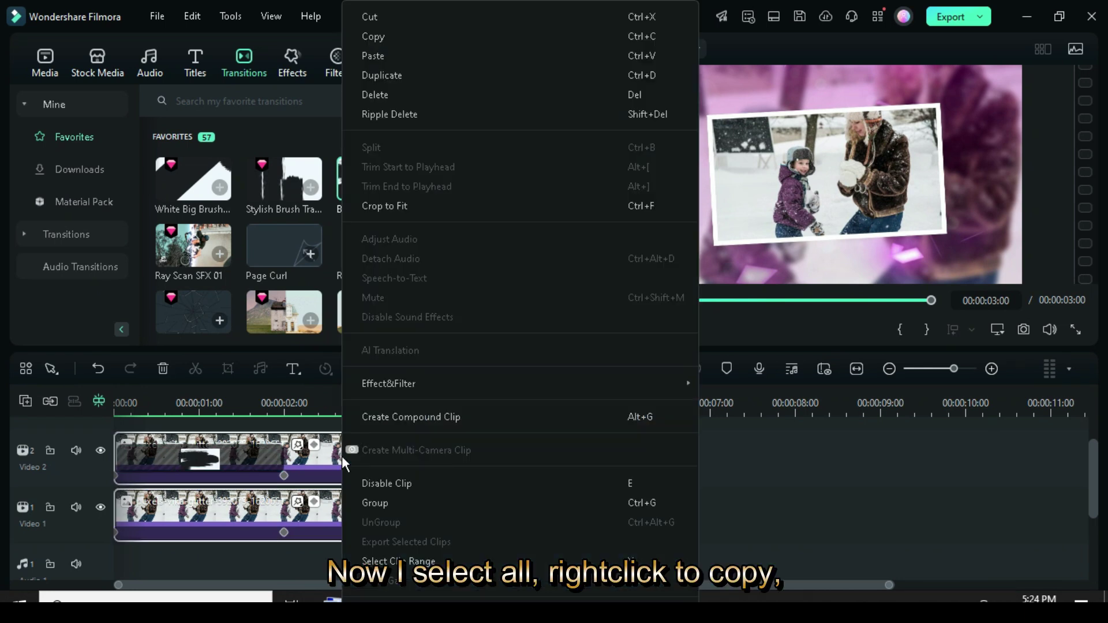
{"action": "left_click", "coordinate": [372, 38]}
{"action": "left_click", "coordinate": [87, 499]}
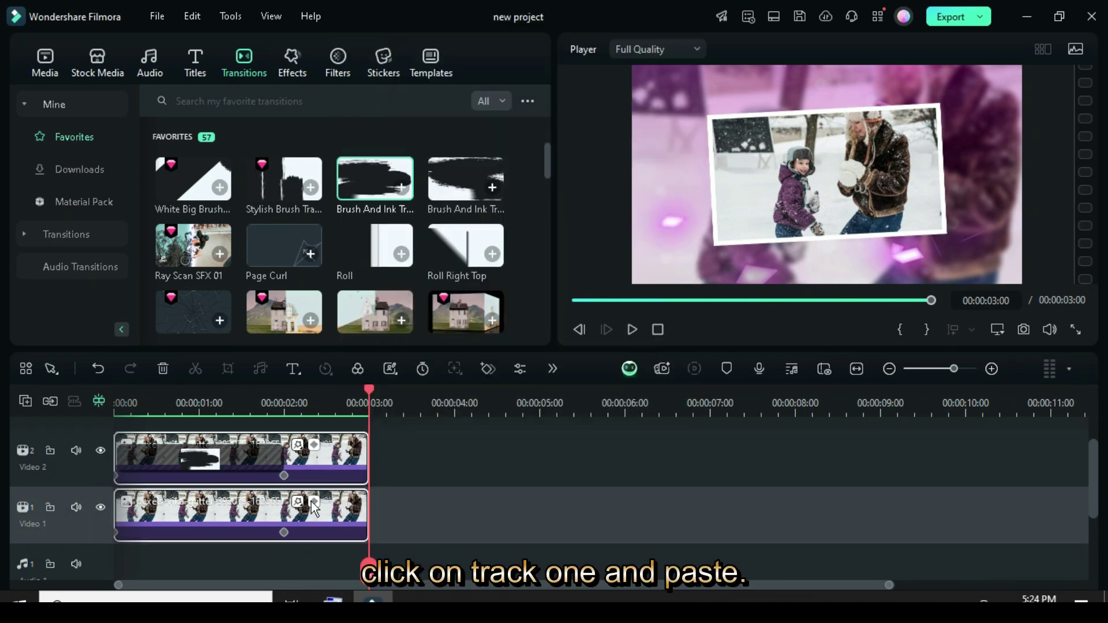
{"action": "right_click", "coordinate": [412, 511]}
{"action": "left_click", "coordinate": [440, 56]}
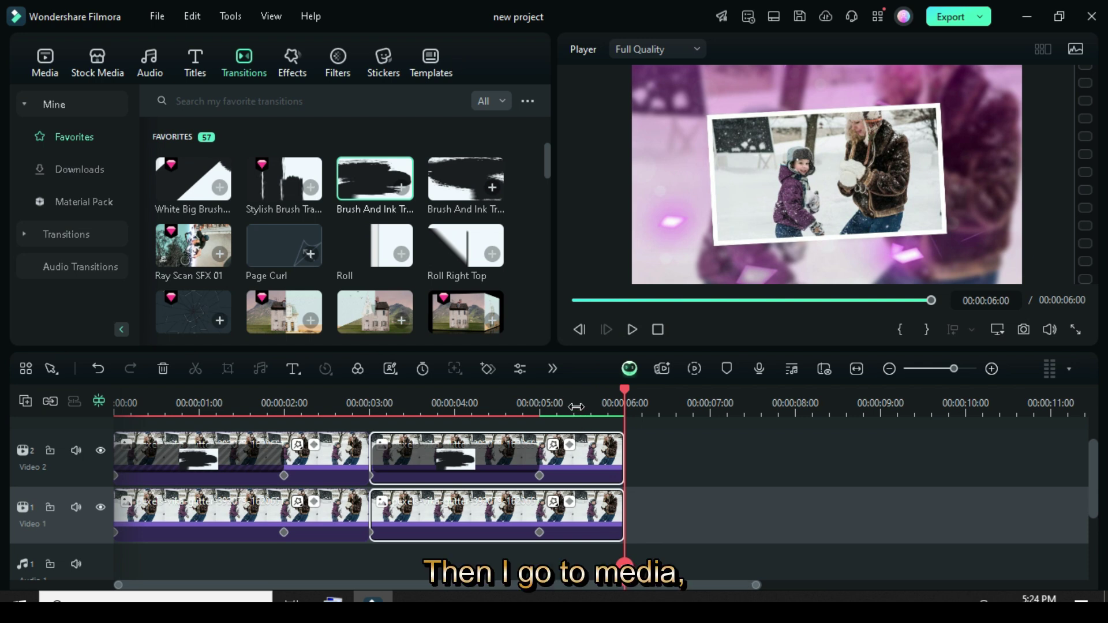
Replace both pasted clips on Video 1 and Video 2 with the snowball girl photo.
{"action": "left_click", "coordinate": [45, 53]}
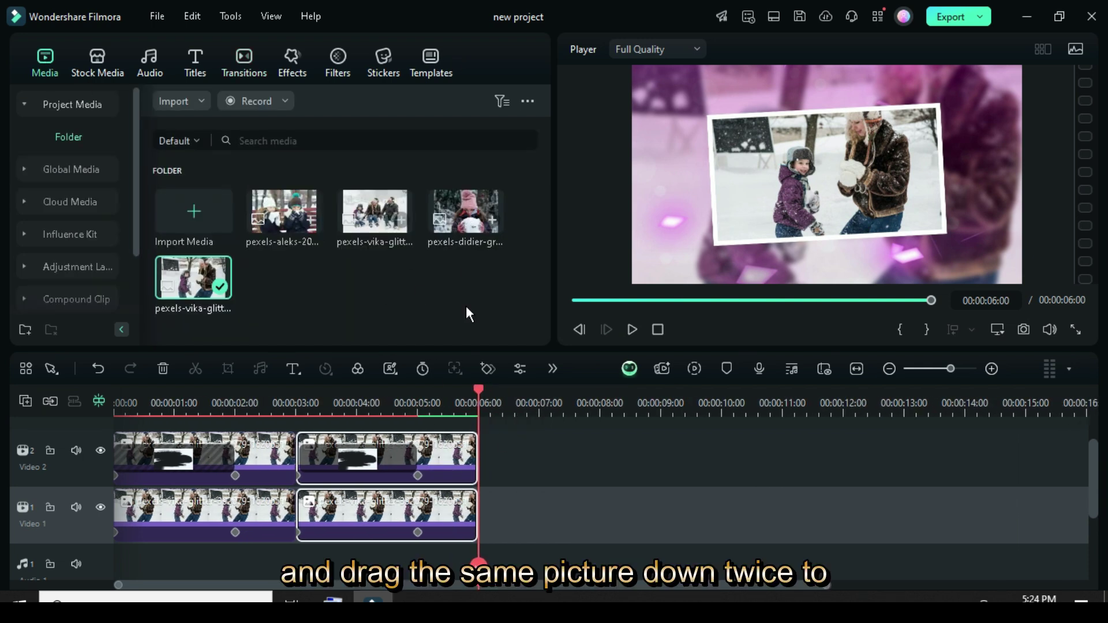
{"action": "left_click", "coordinate": [449, 456]}
{"action": "left_click_drag", "start_coordinate": [461, 218], "coordinate": [442, 468]}
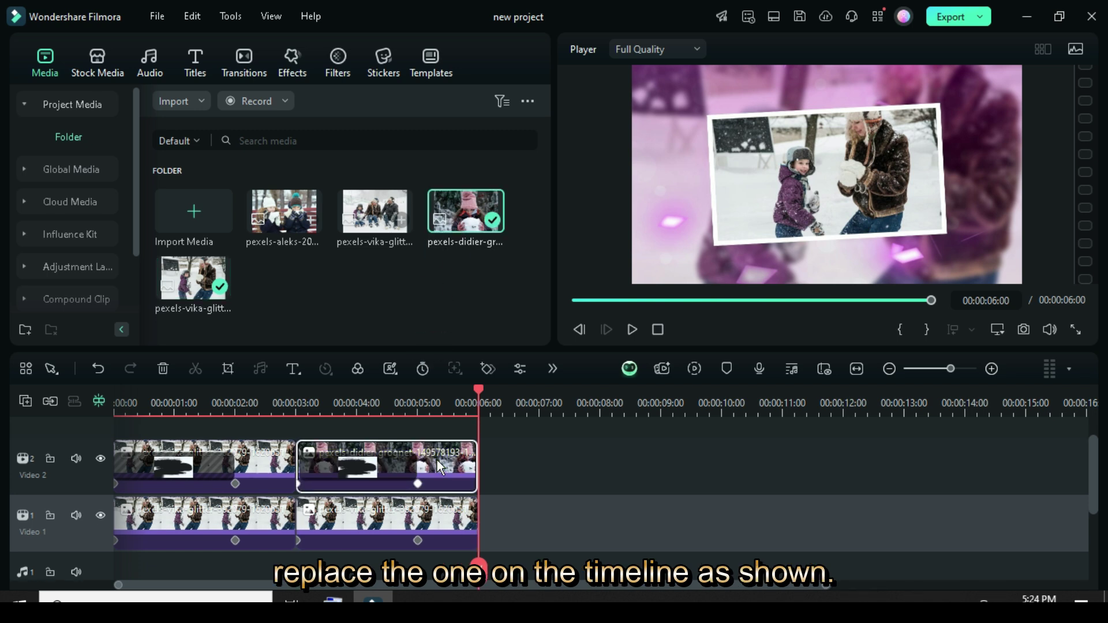
{"action": "left_click_drag", "start_coordinate": [462, 219], "coordinate": [404, 520]}
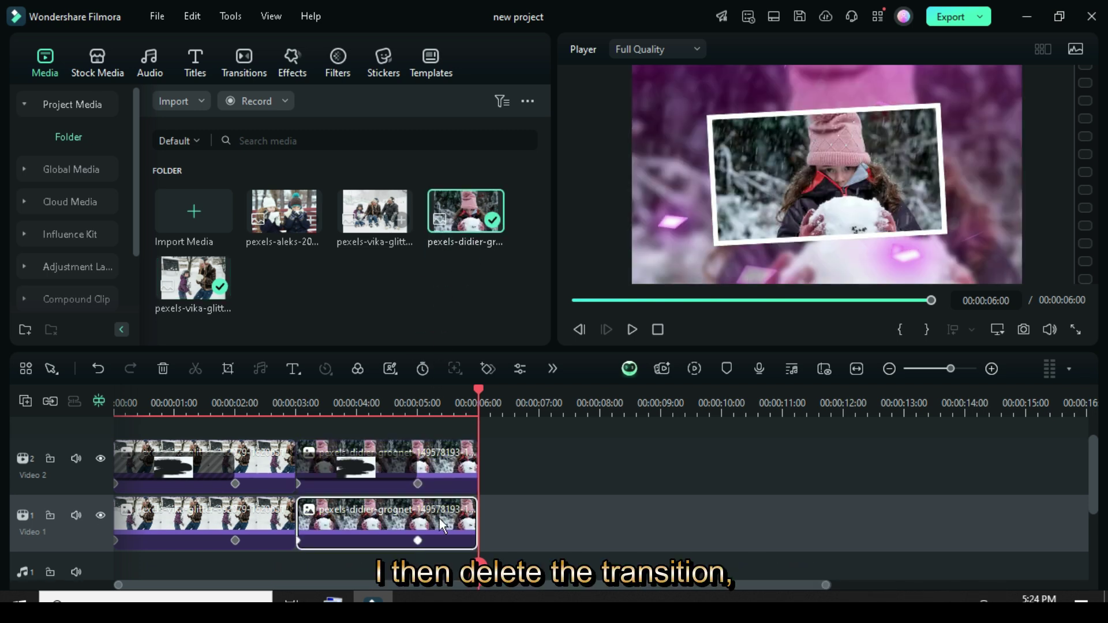
Swap the new top clip's copied transition for a fresh Brush And Ink transition.
{"action": "left_click", "coordinate": [372, 465]}
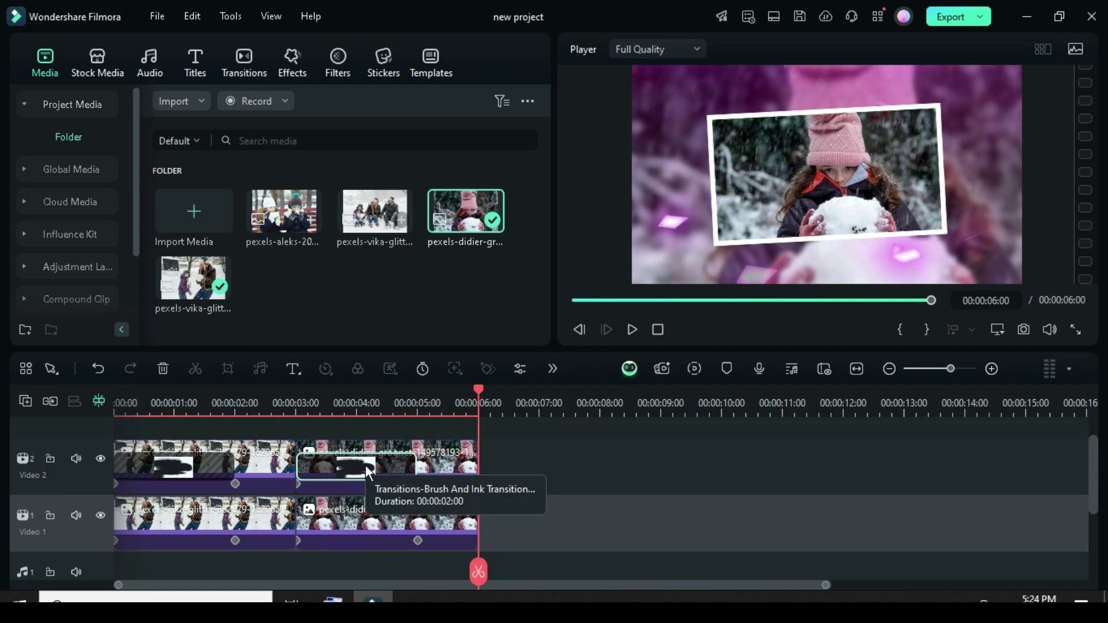
{"action": "left_click", "coordinate": [160, 368]}
{"action": "left_click", "coordinate": [244, 61]}
{"action": "mouse_move", "coordinate": [465, 180]}
{"action": "left_mouse_down"}
{"action": "mouse_move", "coordinate": [359, 479]}
{"action": "mouse_move", "coordinate": [387, 476]}
{"action": "mouse_move", "coordinate": [391, 495]}
{"action": "mouse_move", "coordinate": [348, 497]}
{"action": "left_mouse_up"}
{"action": "left_click", "coordinate": [405, 508]}
Change the new Video 1 clip's starting rotation from -10° to 10°.
{"action": "double_click", "coordinate": [334, 495]}
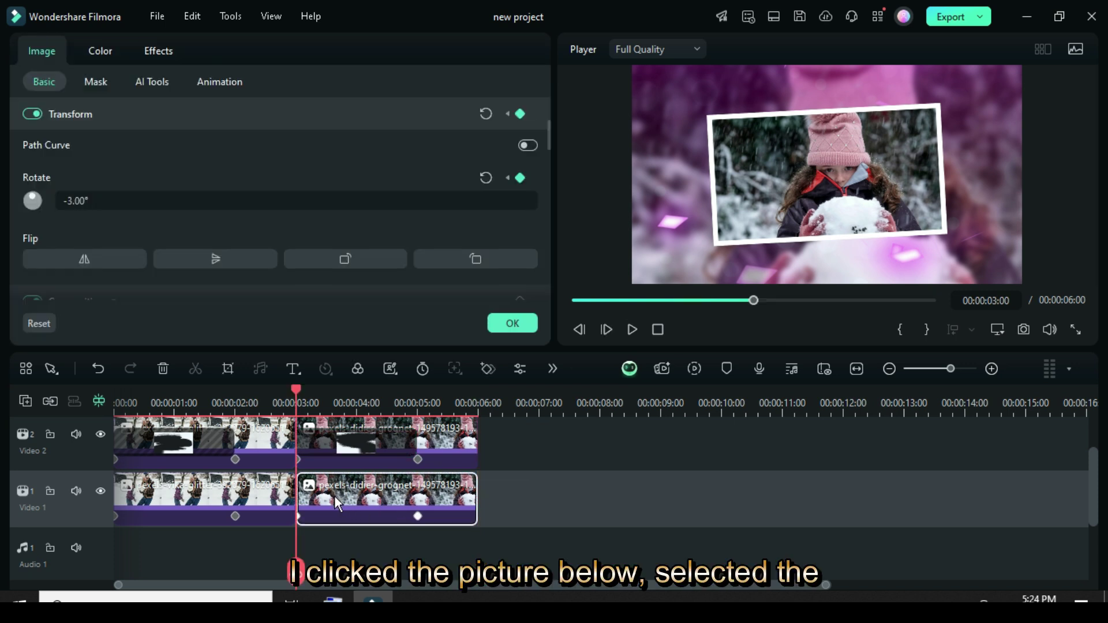
{"action": "left_click", "coordinate": [299, 517]}
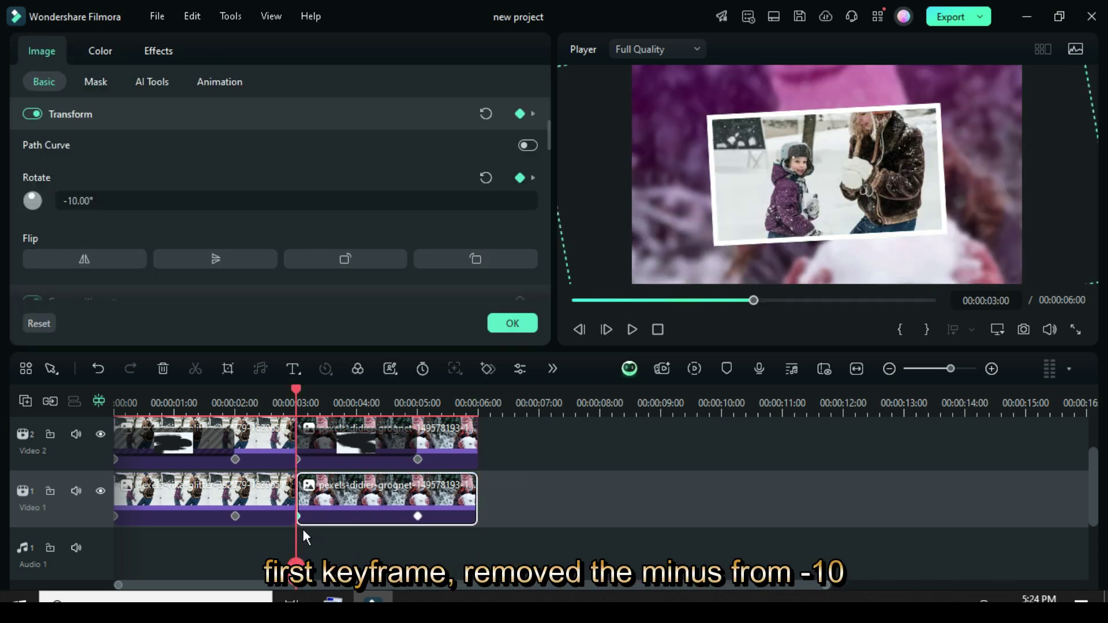
{"action": "left_click", "coordinate": [91, 201]}
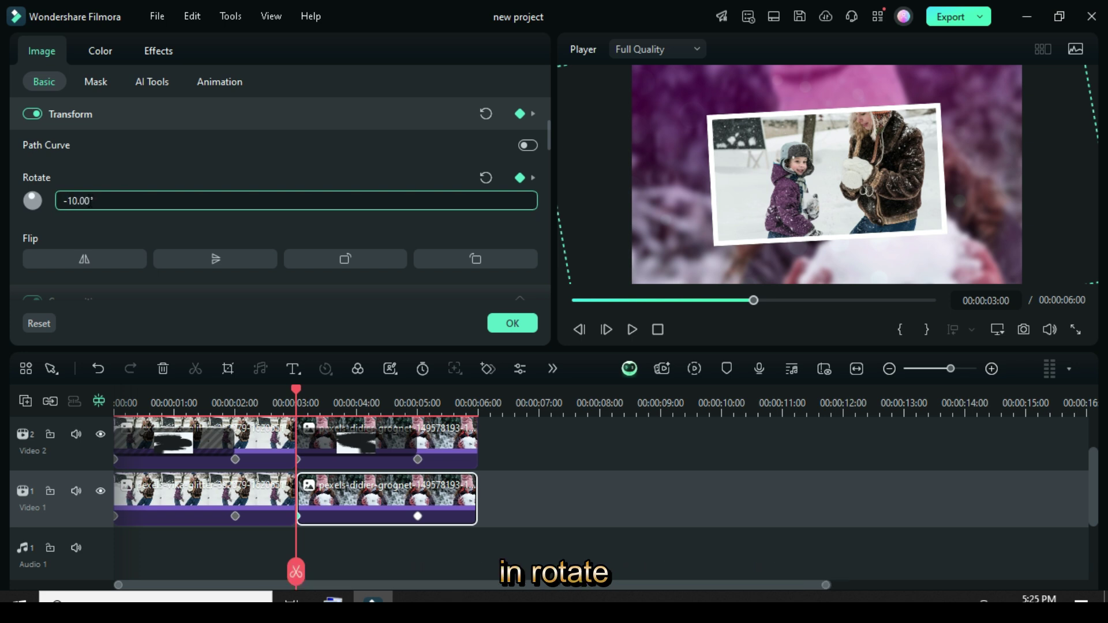
{"action": "key", "text": "ctrl+a"}
{"action": "type", "text": "10"}
{"action": "key", "text": "Return"}
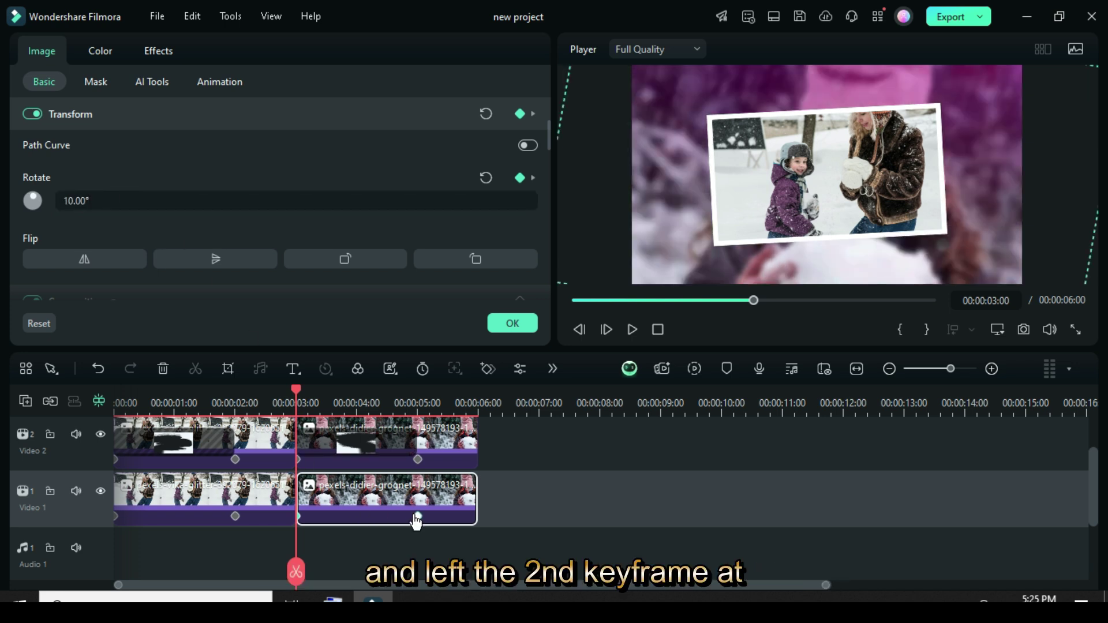
{"action": "left_click", "coordinate": [417, 516]}
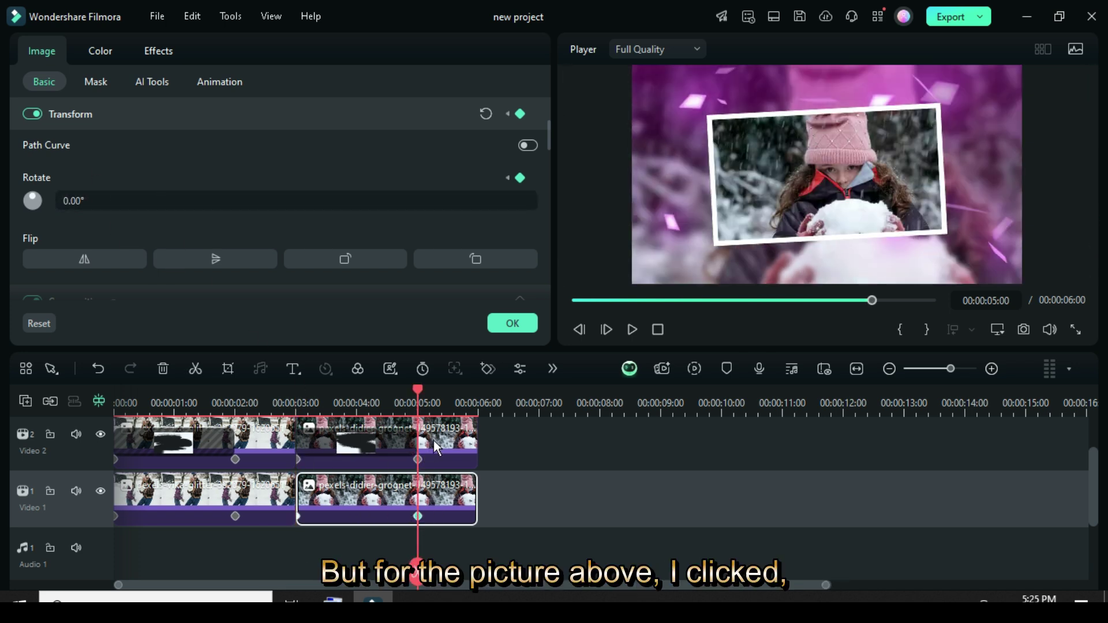
Change the new Video 2 clip's first-keyframe rotation from -10° to 10°.
{"action": "left_click", "coordinate": [434, 441]}
{"action": "left_click", "coordinate": [298, 460]}
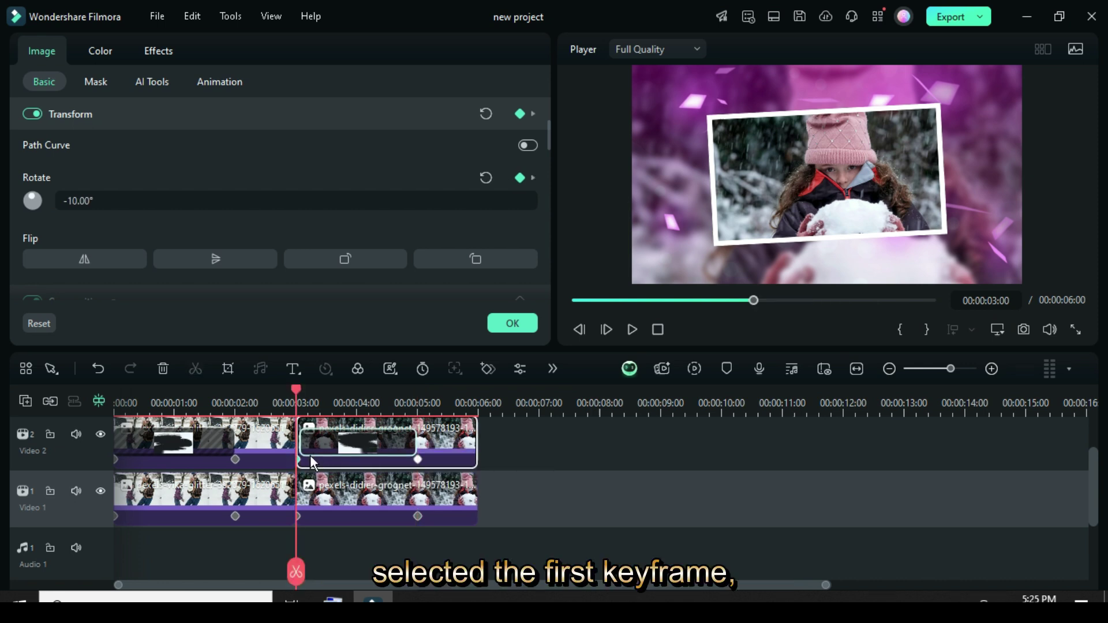
{"action": "left_click", "coordinate": [100, 201]}
{"action": "left_click", "coordinate": [102, 196]}
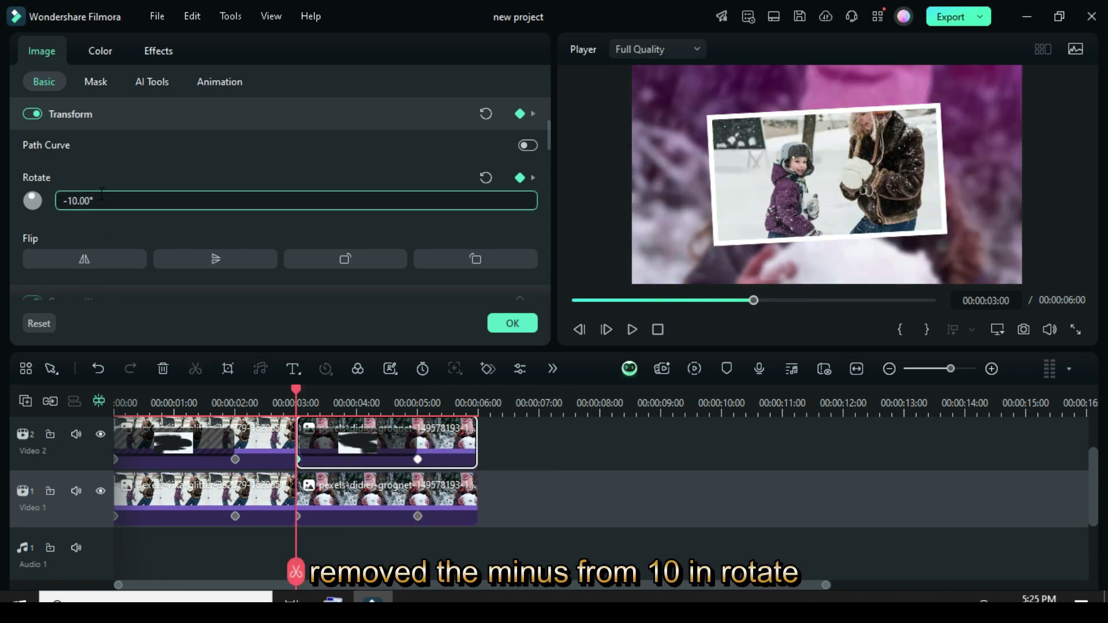
{"action": "key", "text": "Home"}
{"action": "key", "text": "Delete"}
{"action": "key", "text": "Return"}
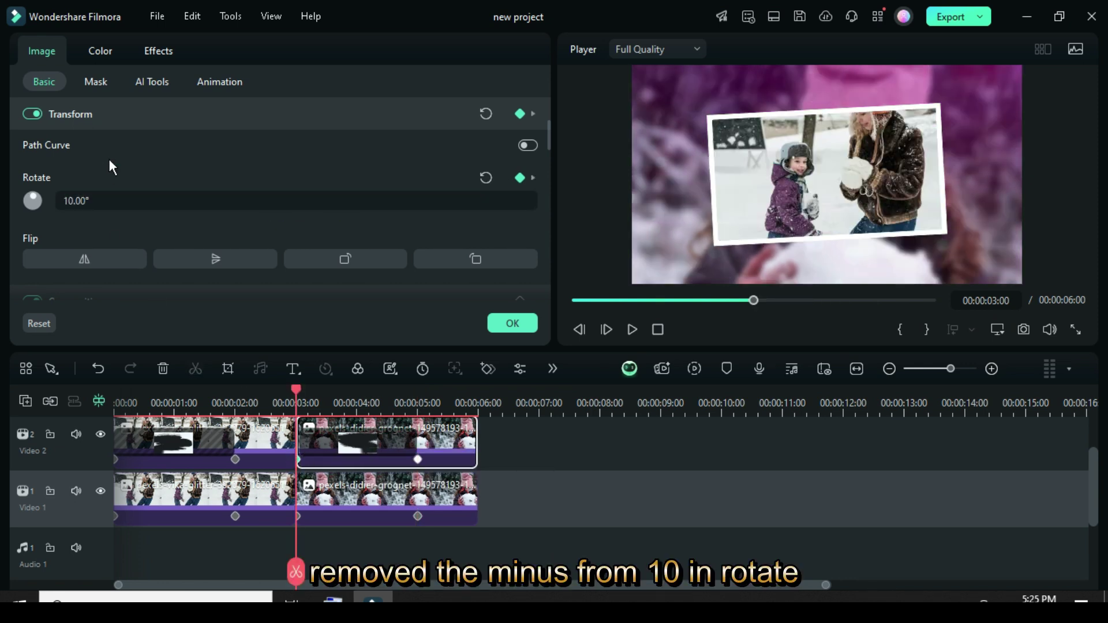
Change the Video 2 clip's second-keyframe rotation from -3° to 3° and confirm.
{"action": "left_click", "coordinate": [418, 460]}
{"action": "left_click", "coordinate": [93, 201]}
{"action": "left_click", "coordinate": [94, 195]}
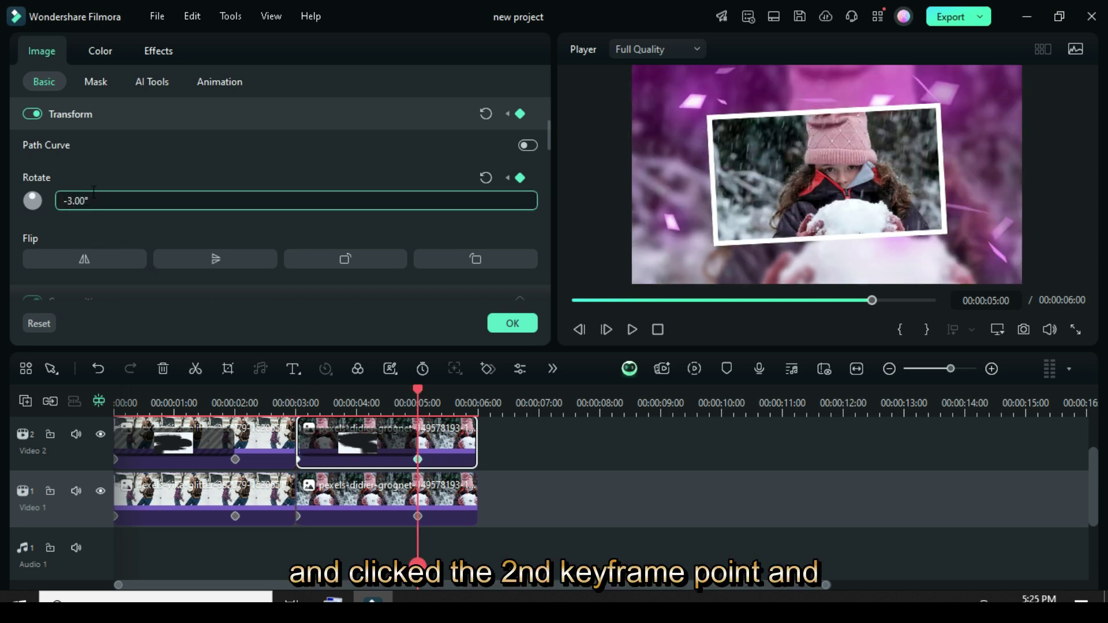
{"action": "key", "text": "Home"}
{"action": "key", "text": "Delete"}
{"action": "key", "text": "Return"}
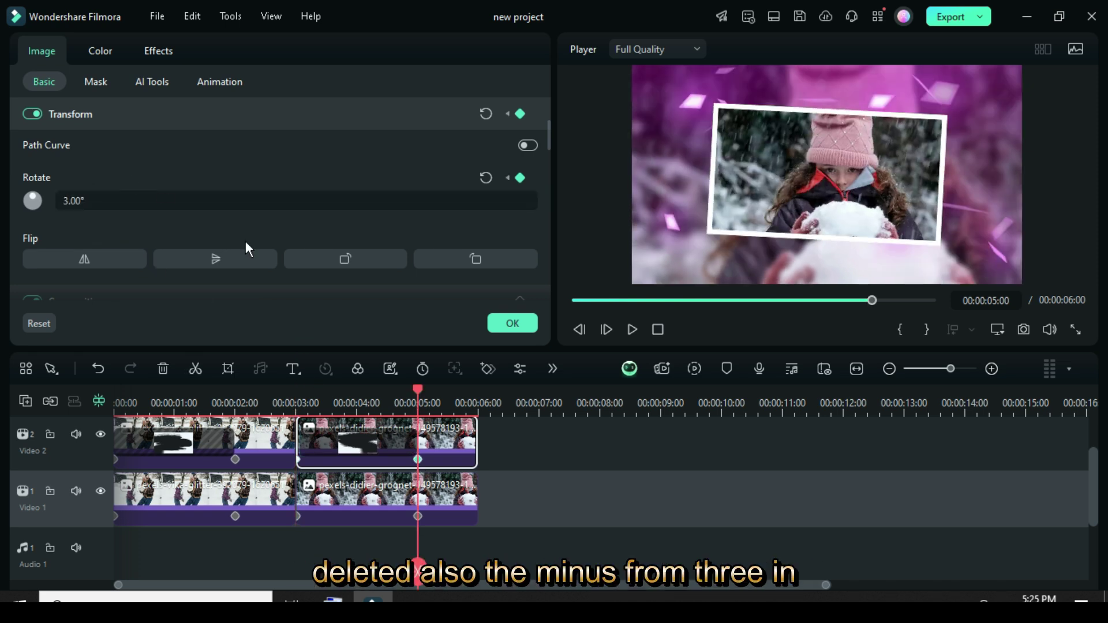
{"action": "left_click", "coordinate": [500, 322]}
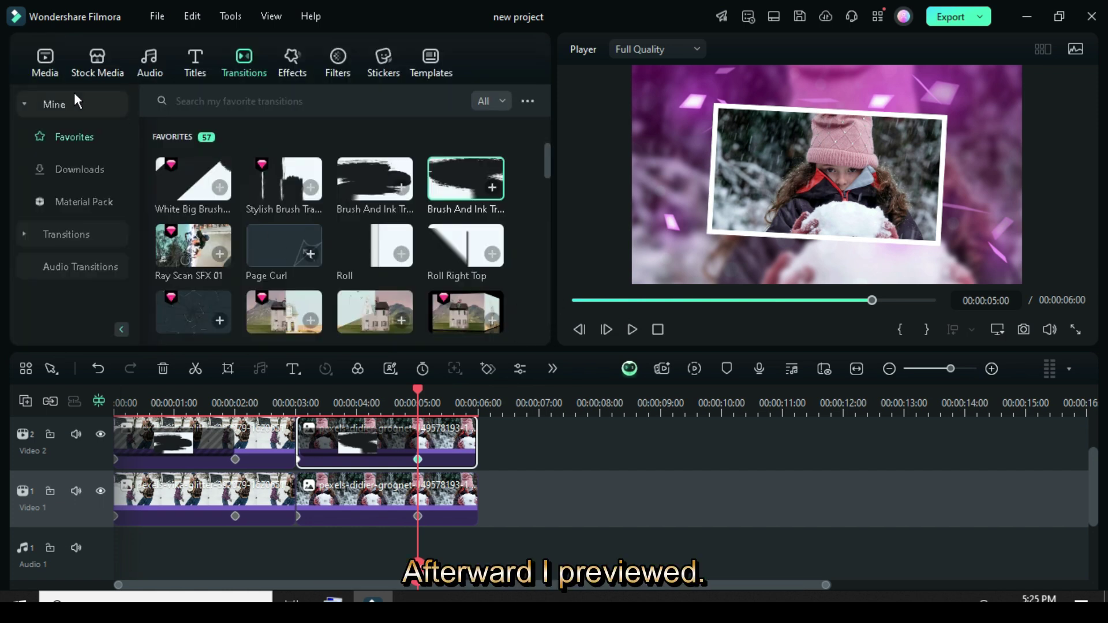
{"action": "left_click", "coordinate": [45, 60]}
{"action": "left_click", "coordinate": [576, 300]}
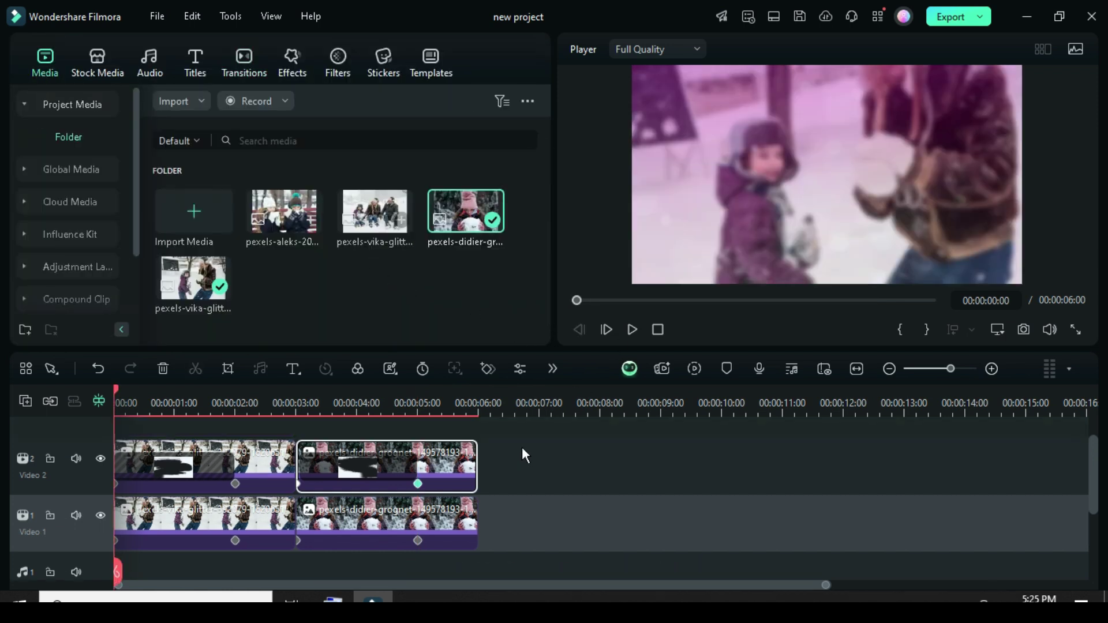
{"action": "left_click", "coordinate": [694, 370]}
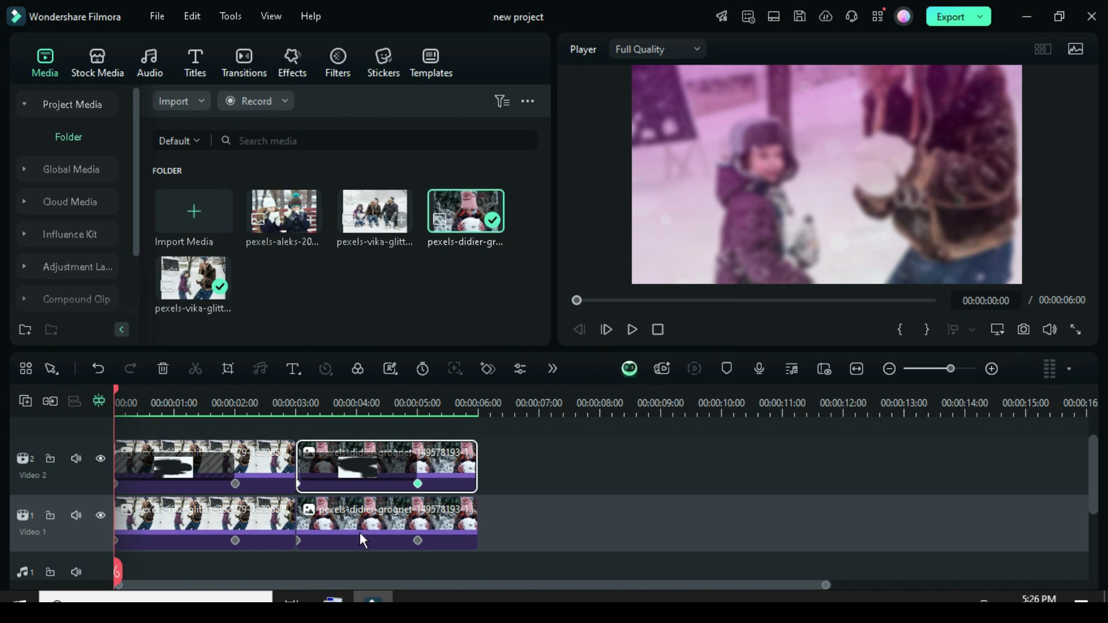
{"action": "left_click", "coordinate": [635, 331]}
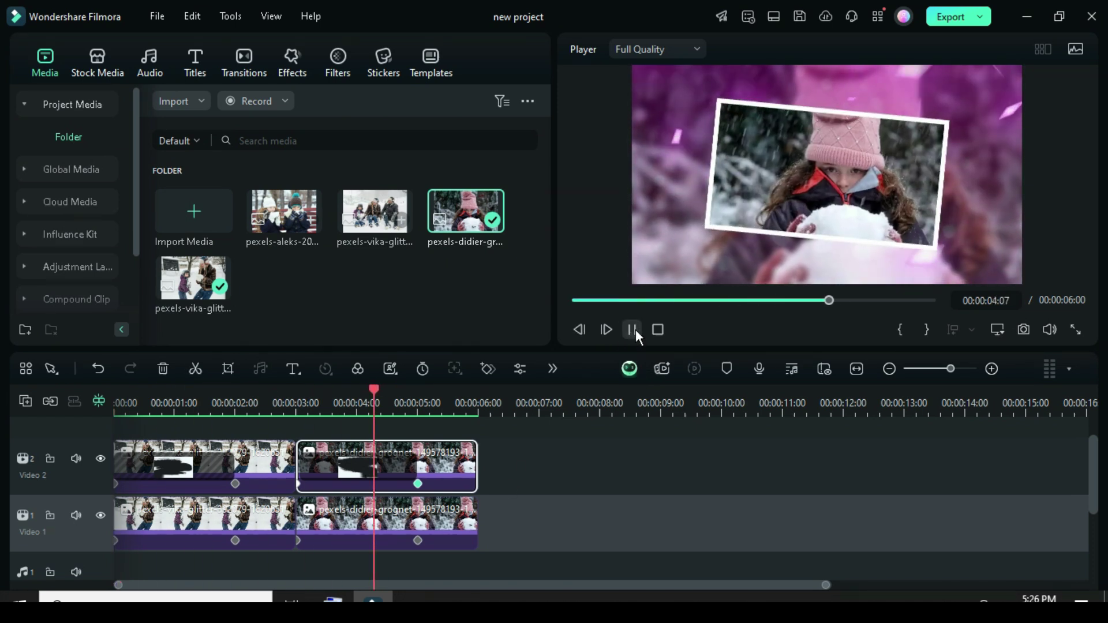
Set Scale X to 80 at the second keyframe of both Video 2 photo clips.
{"action": "left_click", "coordinate": [253, 464]}
{"action": "left_click", "coordinate": [235, 483]}
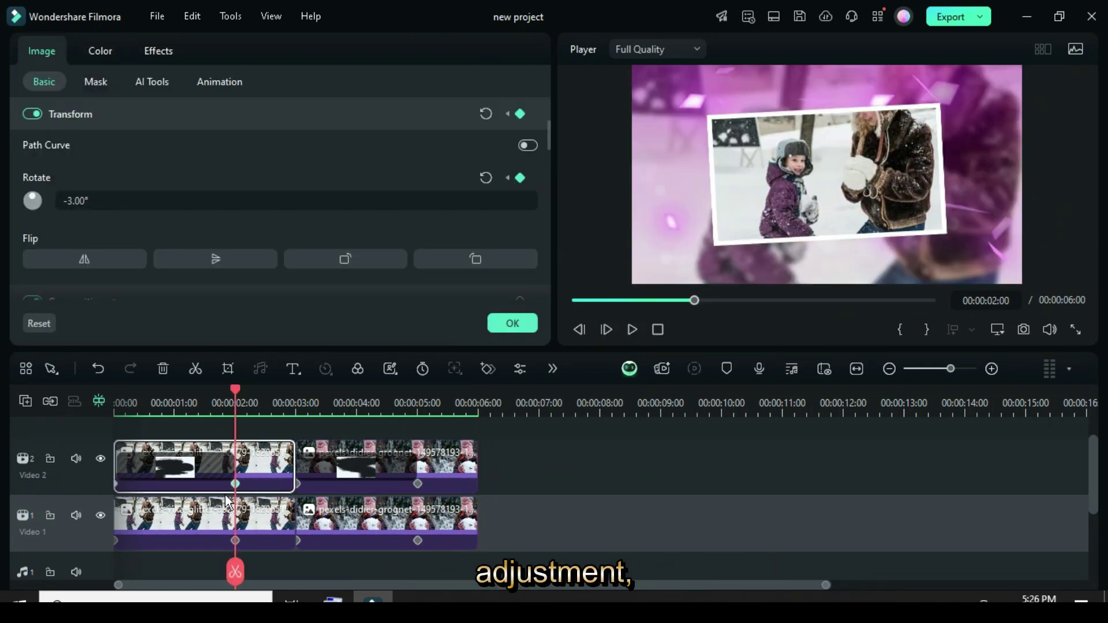
{"action": "left_click_drag", "start_coordinate": [548, 135], "coordinate": [546, 113]}
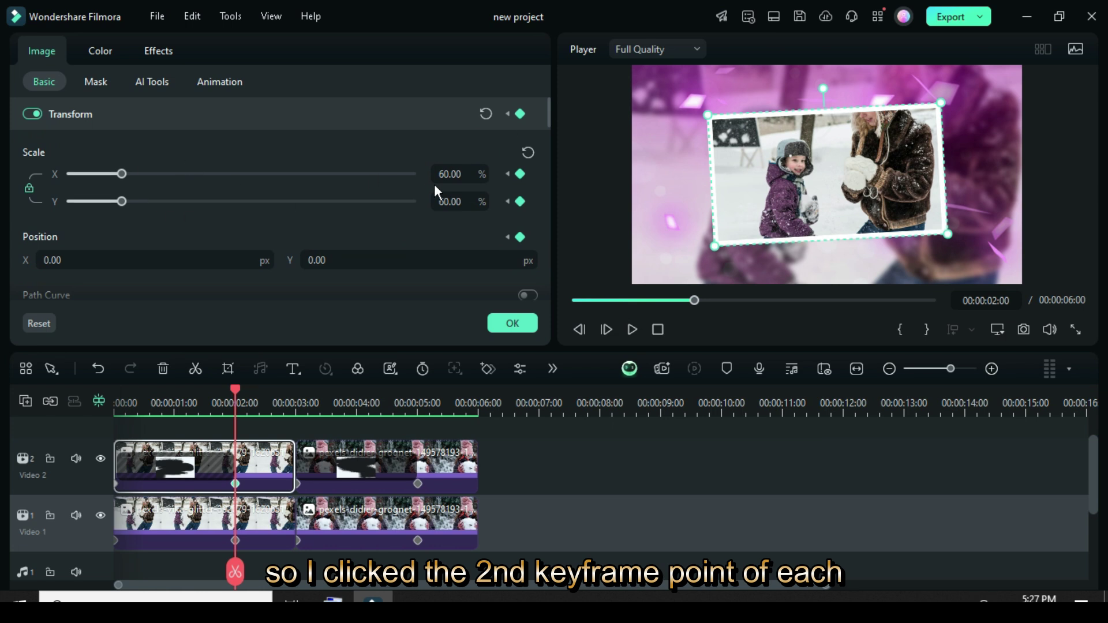
{"action": "type", "text": "80"}
{"action": "key", "text": "Return"}
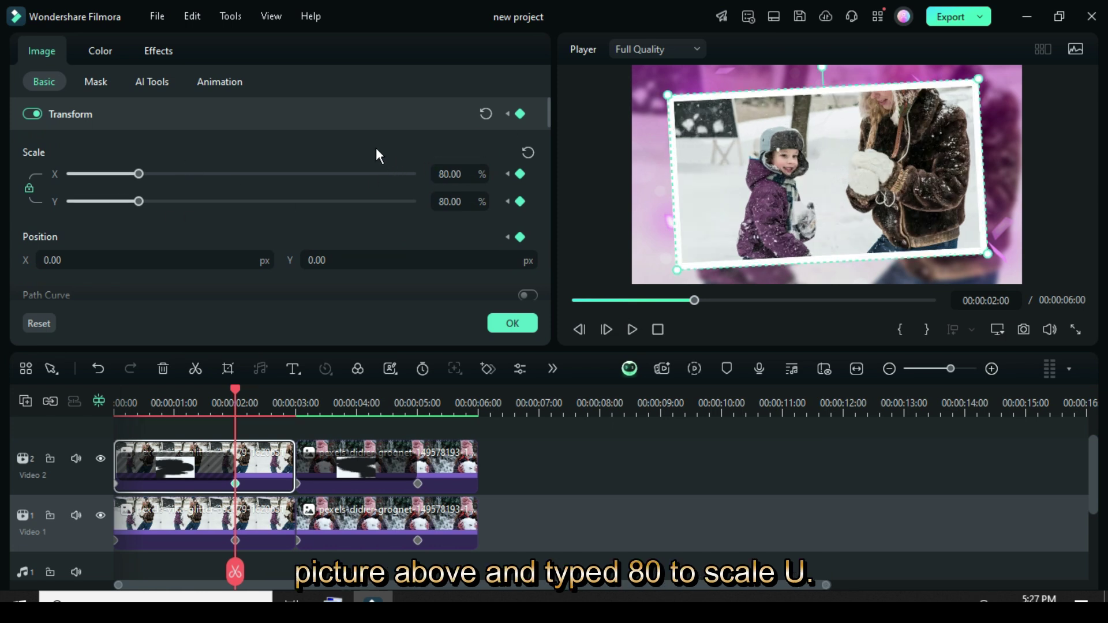
{"action": "left_click", "coordinate": [420, 485]}
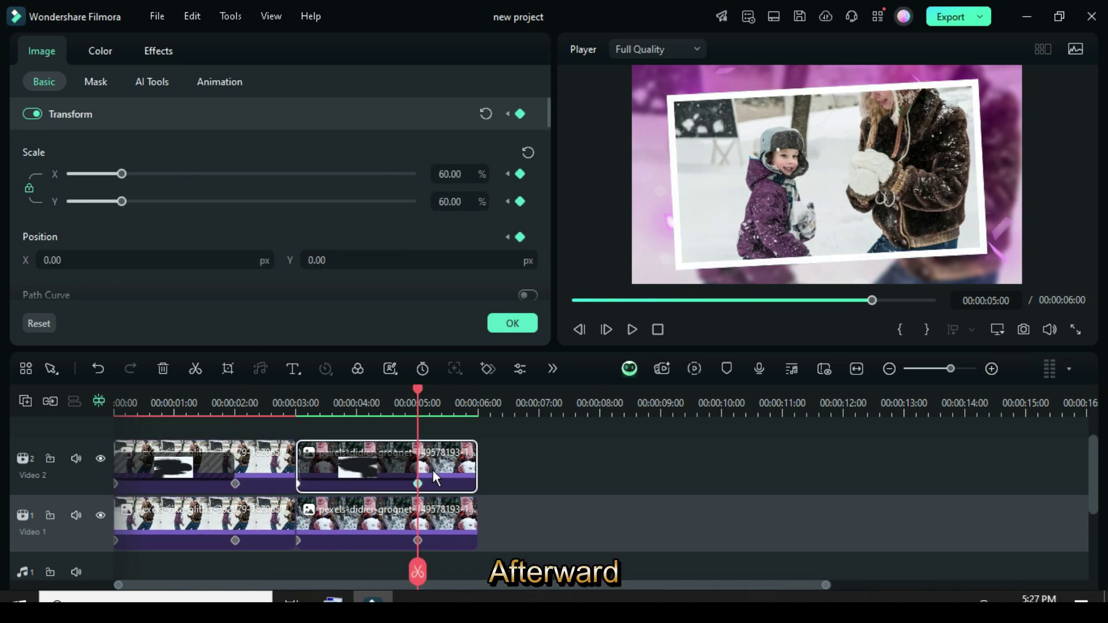
{"action": "left_click", "coordinate": [453, 174]}
{"action": "type", "text": "8"}
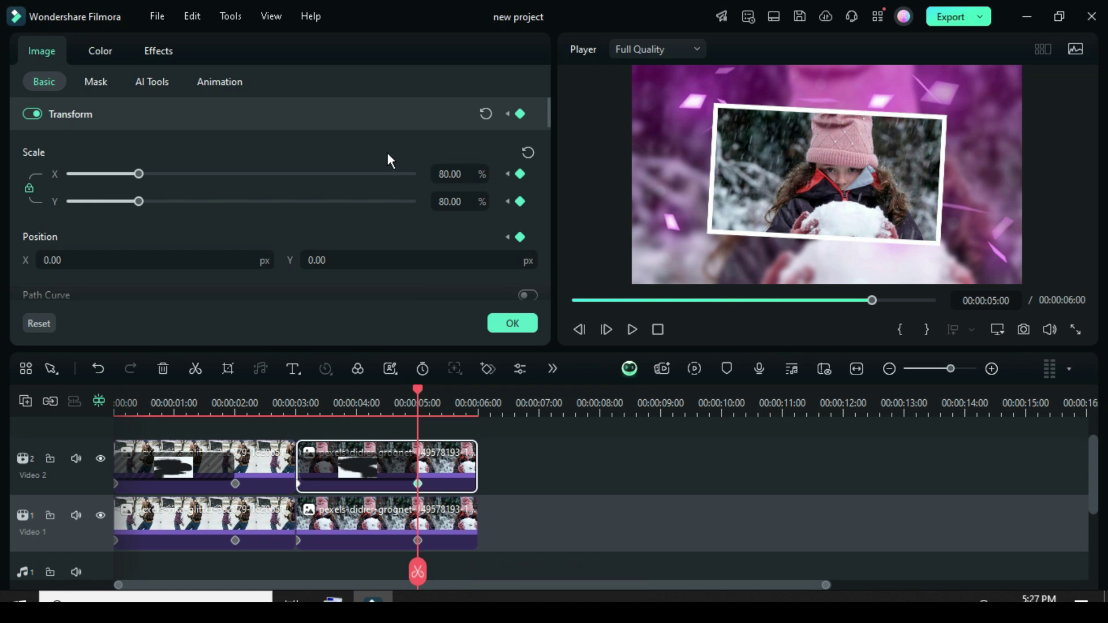
{"action": "left_click", "coordinate": [496, 325]}
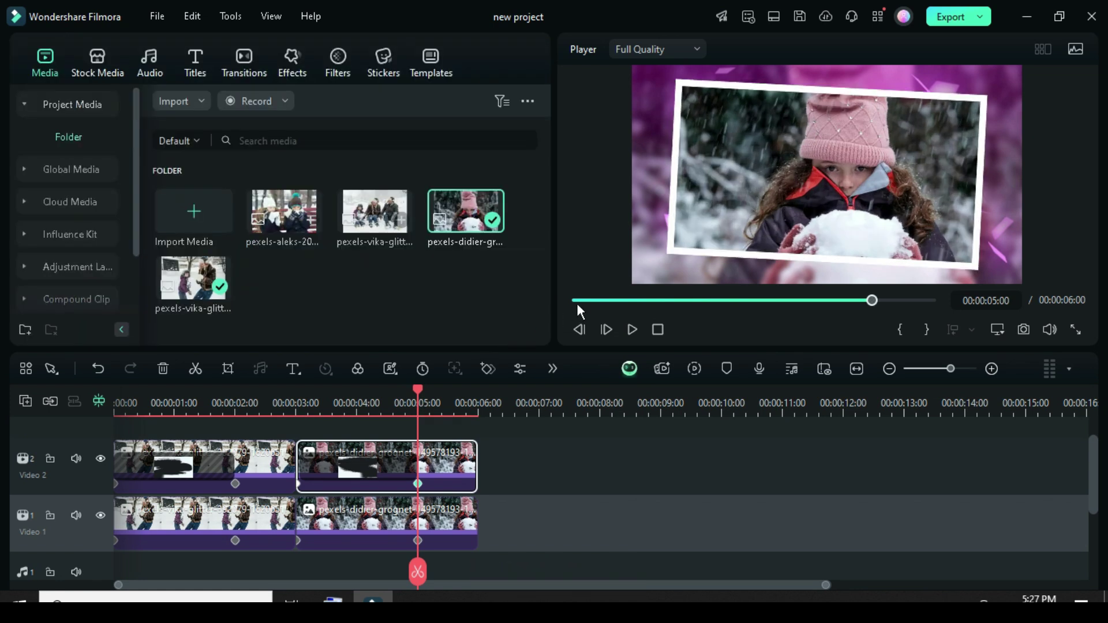
Render and play back the slideshow from the start, then marquee-select all four clips.
{"action": "left_click", "coordinate": [576, 300]}
{"action": "left_click", "coordinate": [693, 373]}
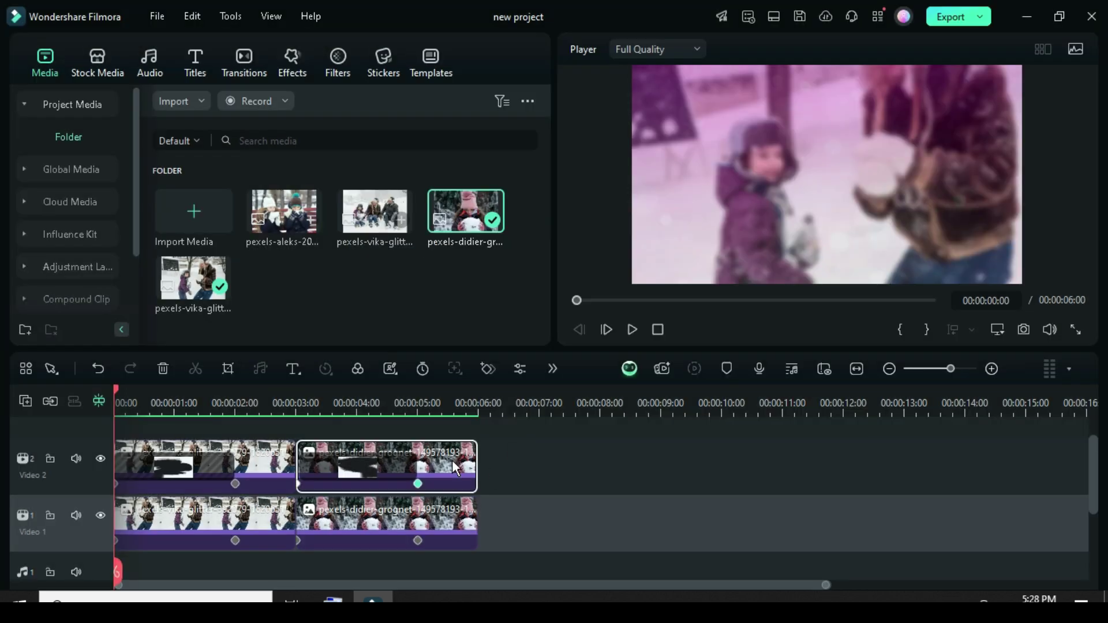
{"action": "left_click", "coordinate": [624, 331]}
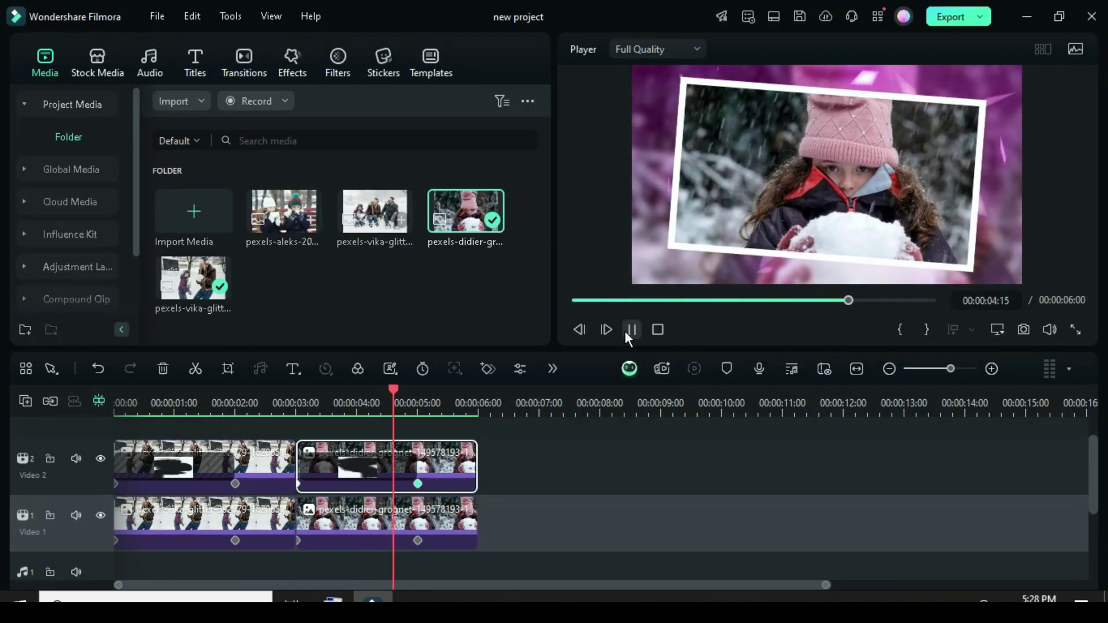
{"action": "left_click_drag", "start_coordinate": [545, 537], "coordinate": [244, 458]}
Copy the four selected clips and paste them at the 6-second mark.
{"action": "right_click", "coordinate": [245, 459]}
{"action": "left_click", "coordinate": [277, 37]}
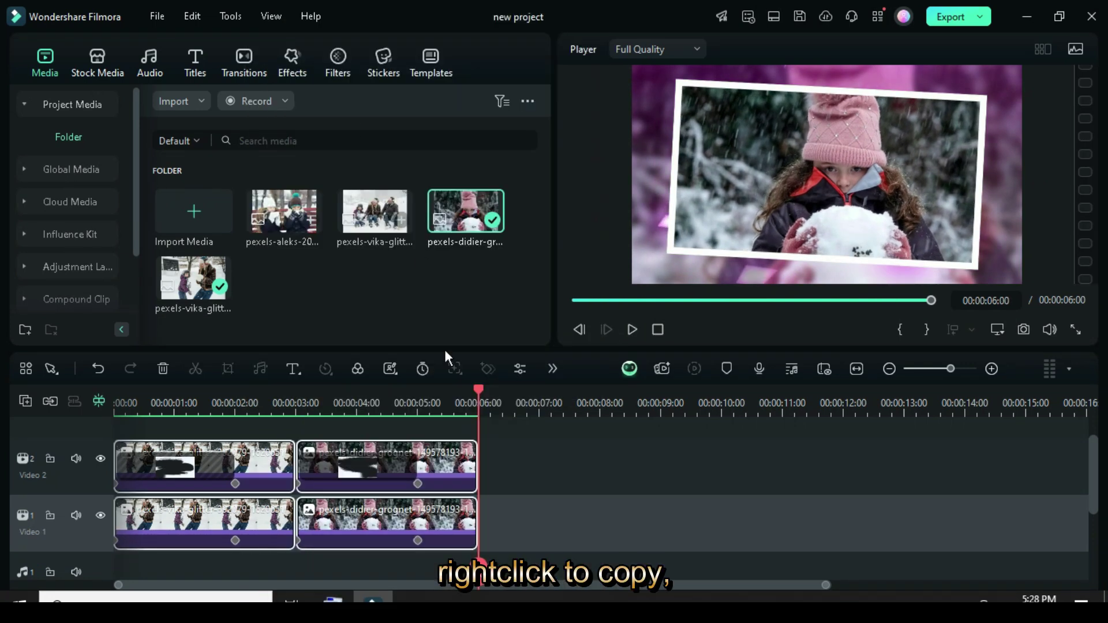
{"action": "right_click", "coordinate": [494, 522]}
{"action": "left_click", "coordinate": [527, 55]}
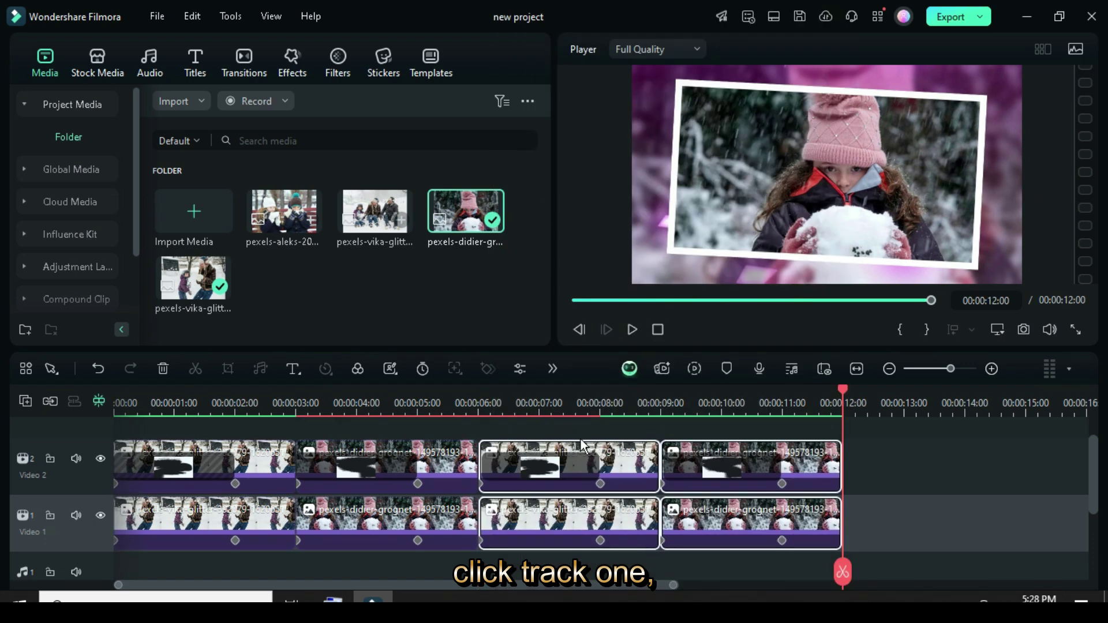
Replace the pasted 6–9 s pair with the children-in-snow photo and the 9–12 s pair with the family photo.
{"action": "left_click", "coordinate": [622, 463]}
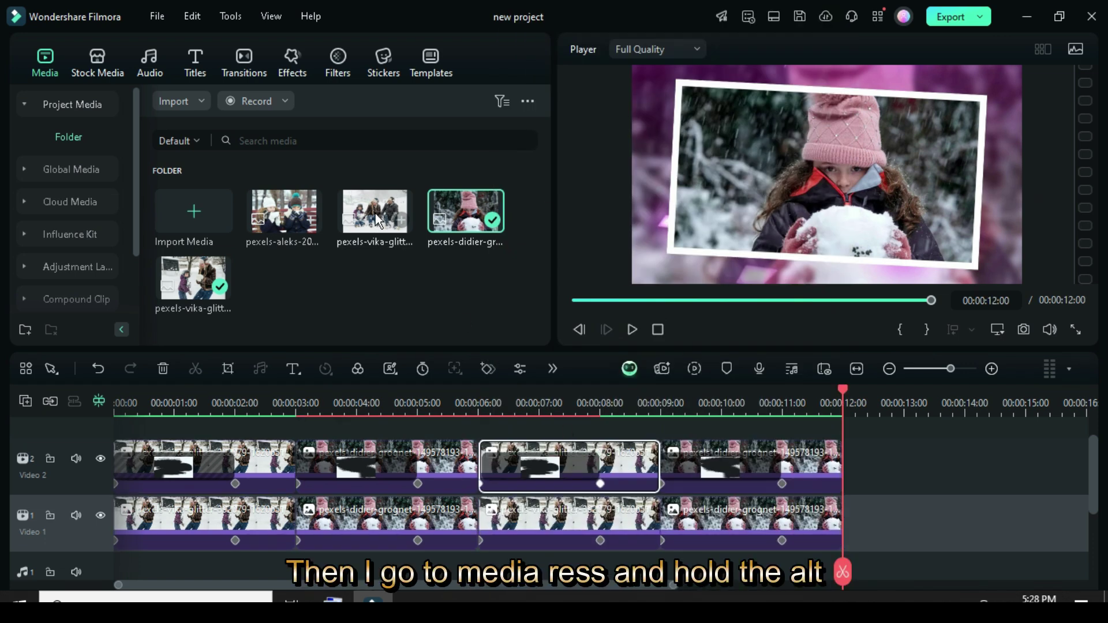
{"action": "left_click_drag", "start_coordinate": [287, 219], "coordinate": [565, 459]}
{"action": "left_click_drag", "start_coordinate": [378, 270], "coordinate": [536, 532]}
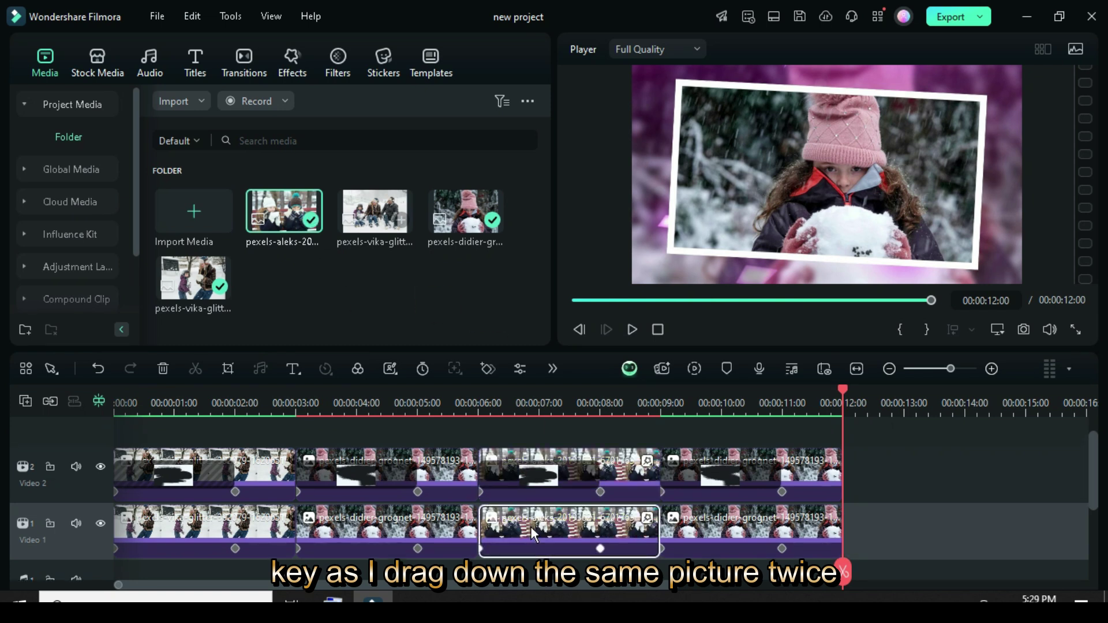
{"action": "left_click", "coordinate": [812, 459]}
{"action": "left_click_drag", "start_coordinate": [374, 204], "coordinate": [788, 482]}
{"action": "left_click_drag", "start_coordinate": [374, 249], "coordinate": [720, 532]}
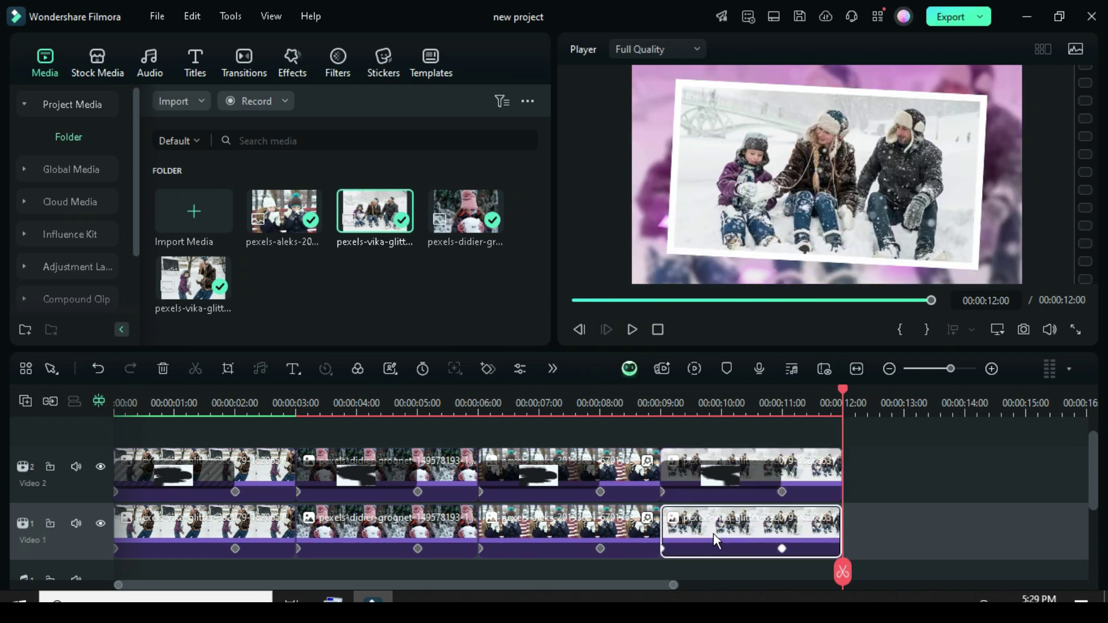
Delete the copied Video 2 transitions at 6 s and 9 s.
{"action": "left_click", "coordinate": [545, 487]}
{"action": "left_click", "coordinate": [161, 370]}
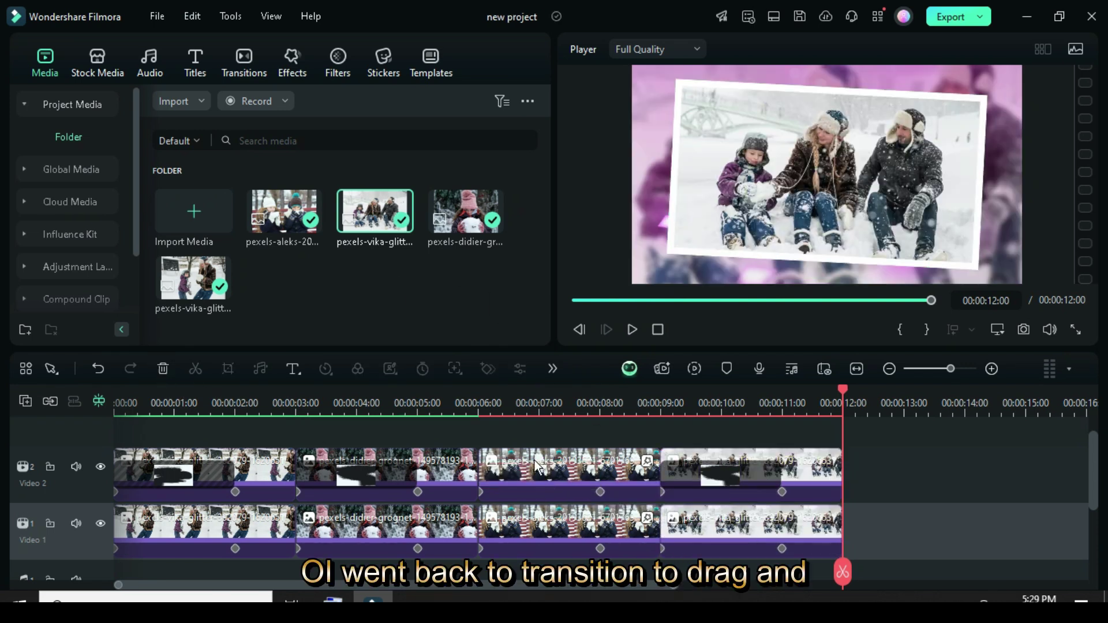
{"action": "left_click", "coordinate": [722, 474]}
{"action": "left_click", "coordinate": [163, 369]}
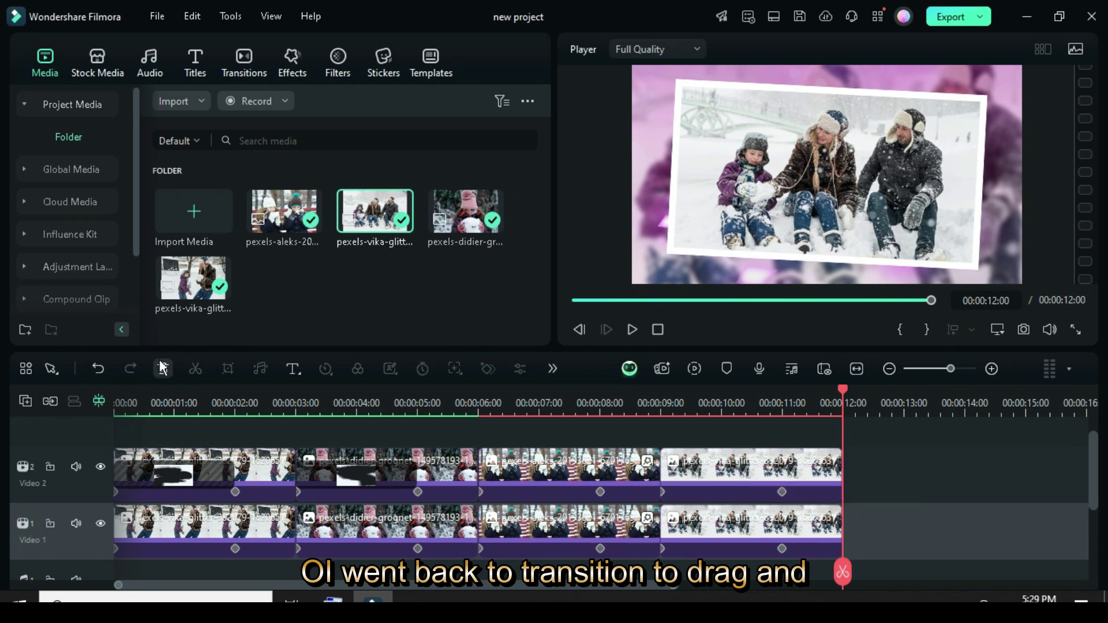
Add Stylish Brush at 6 s and White Big Brush at 9 s on Video 2 from Favorites.
{"action": "left_click", "coordinate": [235, 72]}
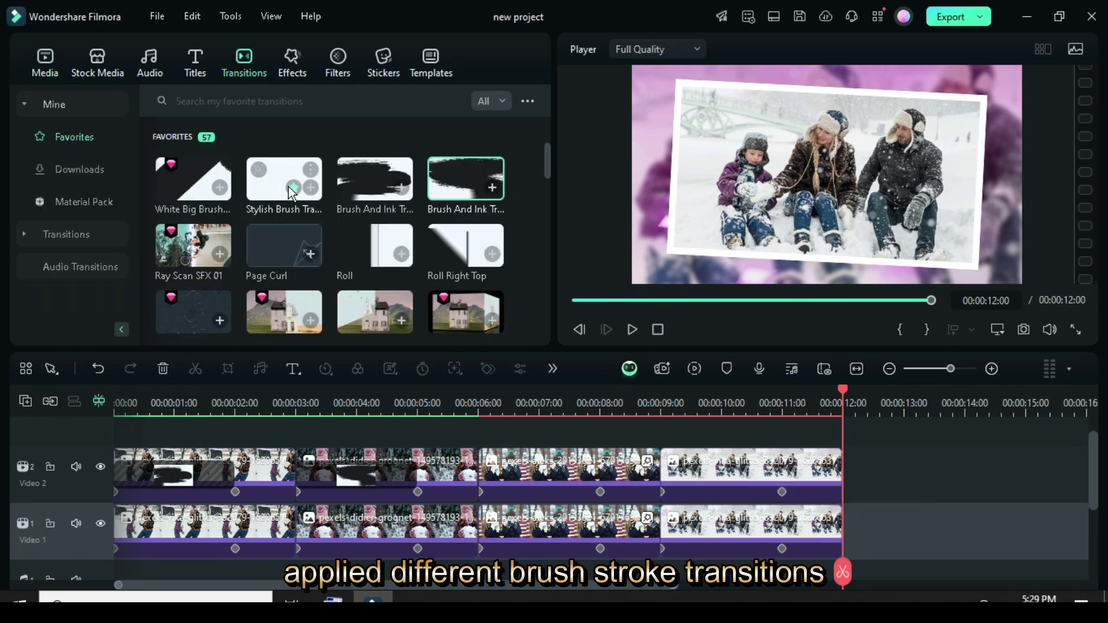
{"action": "mouse_move", "coordinate": [280, 174]}
{"action": "left_mouse_down"}
{"action": "mouse_move", "coordinate": [500, 396]}
{"action": "mouse_move", "coordinate": [510, 470]}
{"action": "left_mouse_up"}
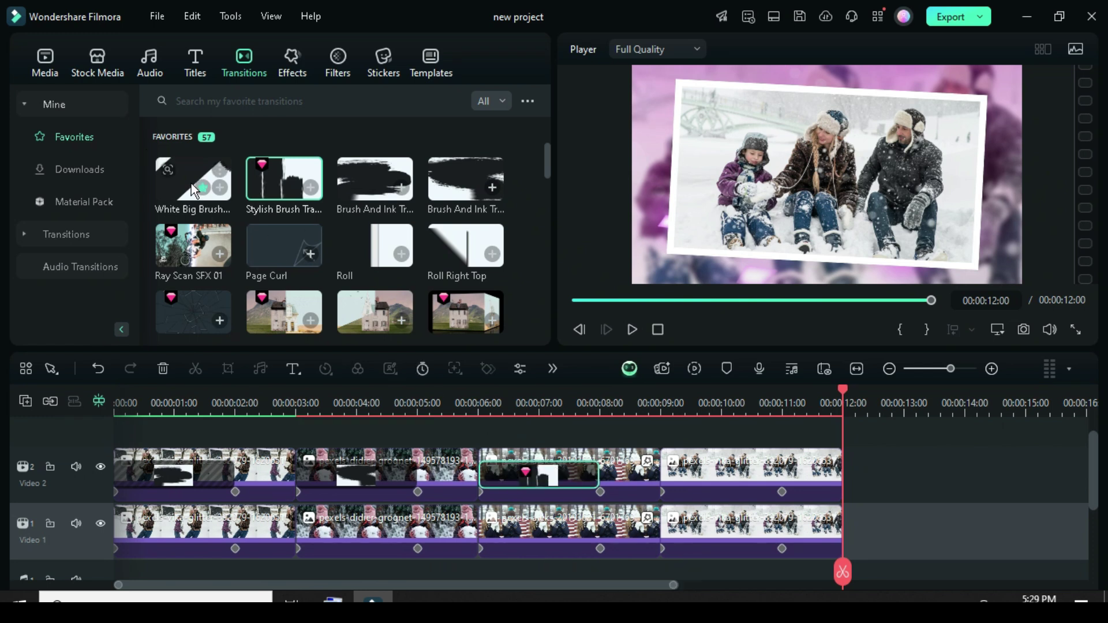
{"action": "mouse_move", "coordinate": [194, 179]}
{"action": "left_mouse_down"}
{"action": "mouse_move", "coordinate": [333, 232]}
{"action": "mouse_move", "coordinate": [715, 486]}
{"action": "left_mouse_up"}
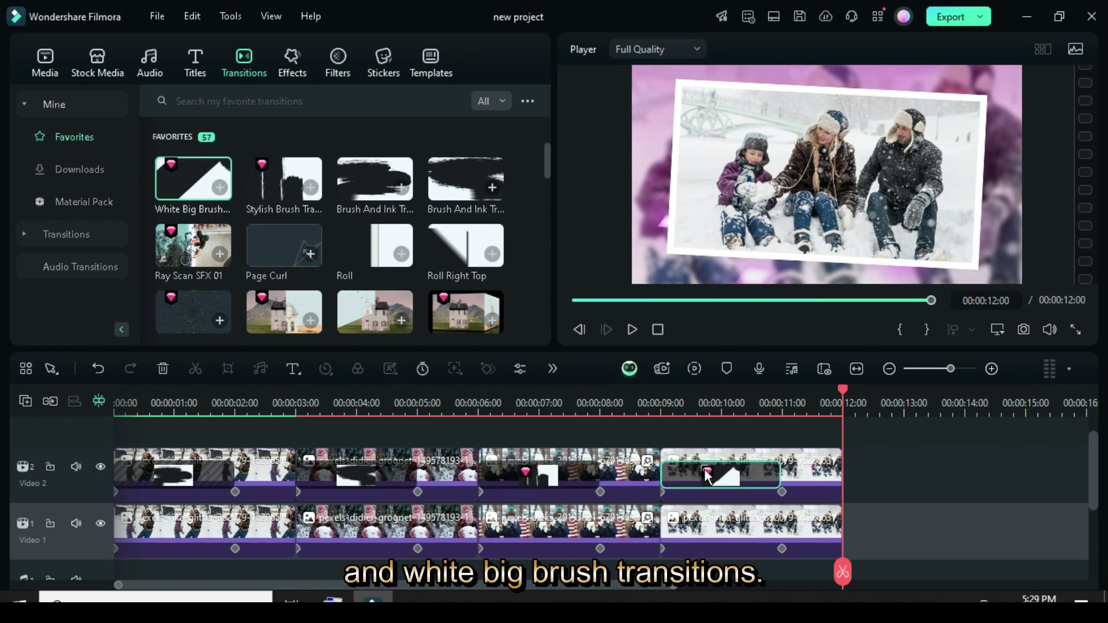
{"action": "left_click", "coordinate": [576, 300]}
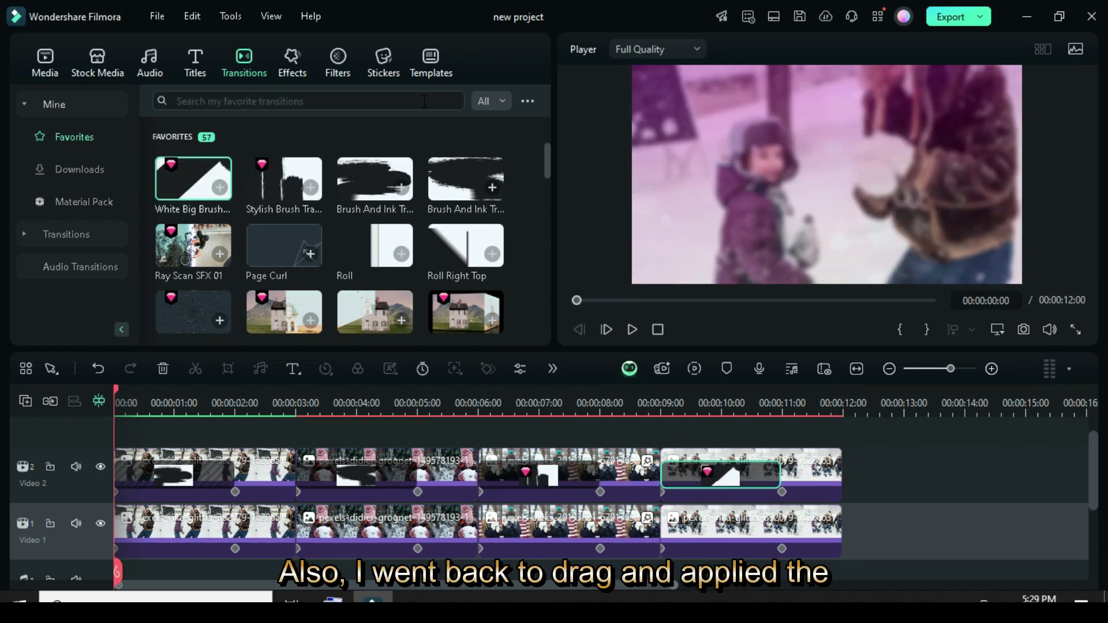
Put Dissolve transitions on the Video 1 cuts at 3, 6 and 9 s, each trimmed to 10 frames.
{"action": "left_click", "coordinate": [81, 230]}
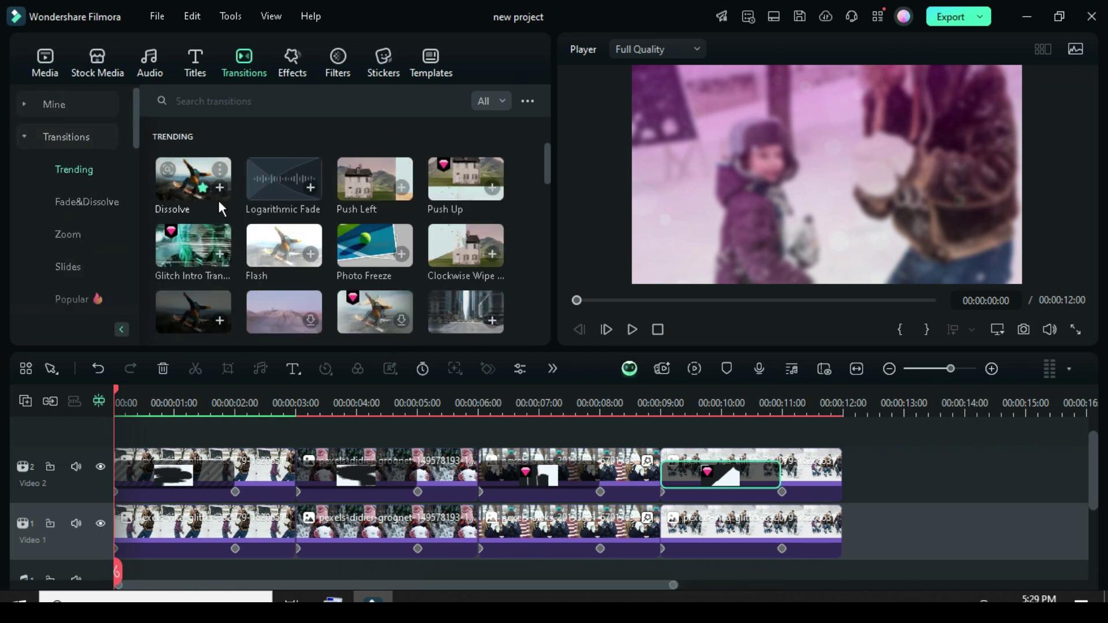
{"action": "left_click_drag", "start_coordinate": [175, 179], "coordinate": [477, 515]}
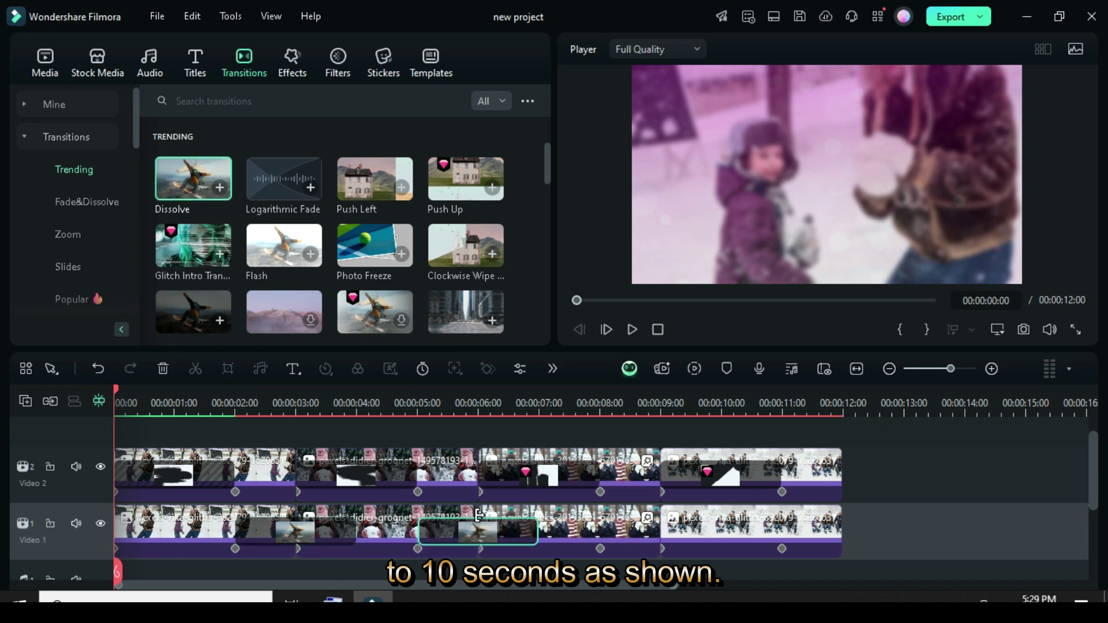
{"action": "left_click_drag", "start_coordinate": [527, 411], "coordinate": [646, 526]}
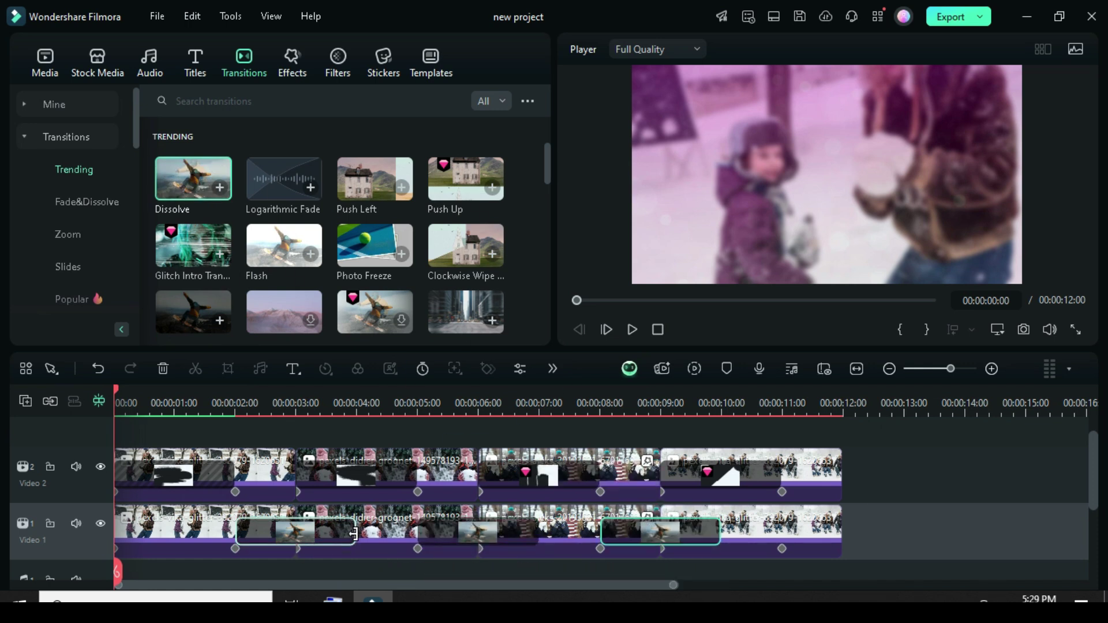
{"action": "left_click_drag", "start_coordinate": [354, 534], "coordinate": [308, 529]}
{"action": "left_click_drag", "start_coordinate": [538, 530], "coordinate": [490, 529]}
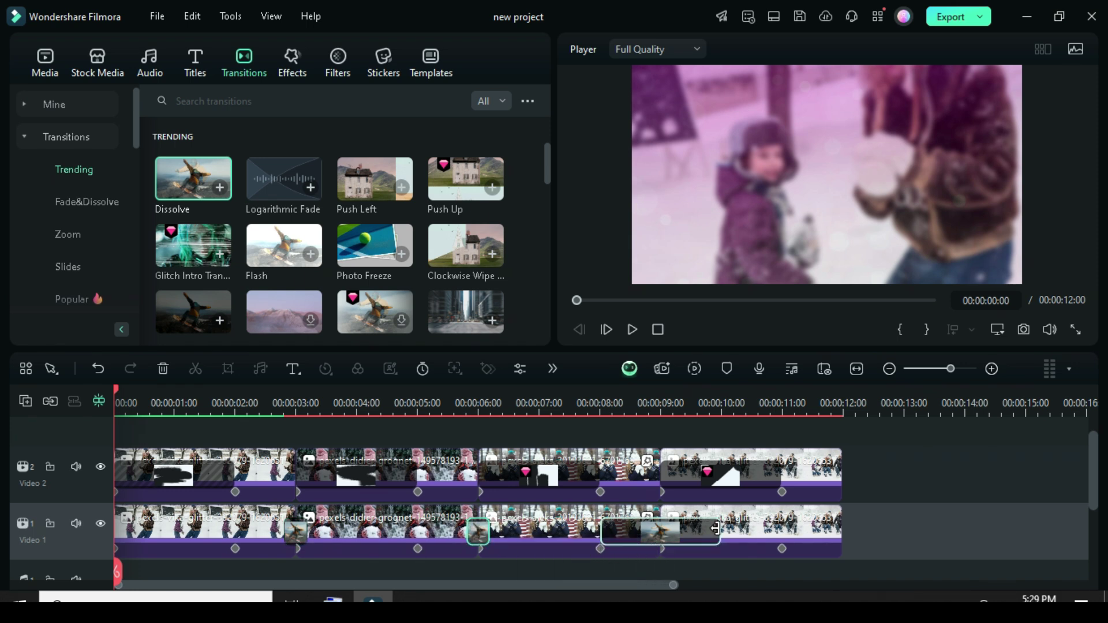
{"action": "left_click_drag", "start_coordinate": [716, 528], "coordinate": [676, 536]}
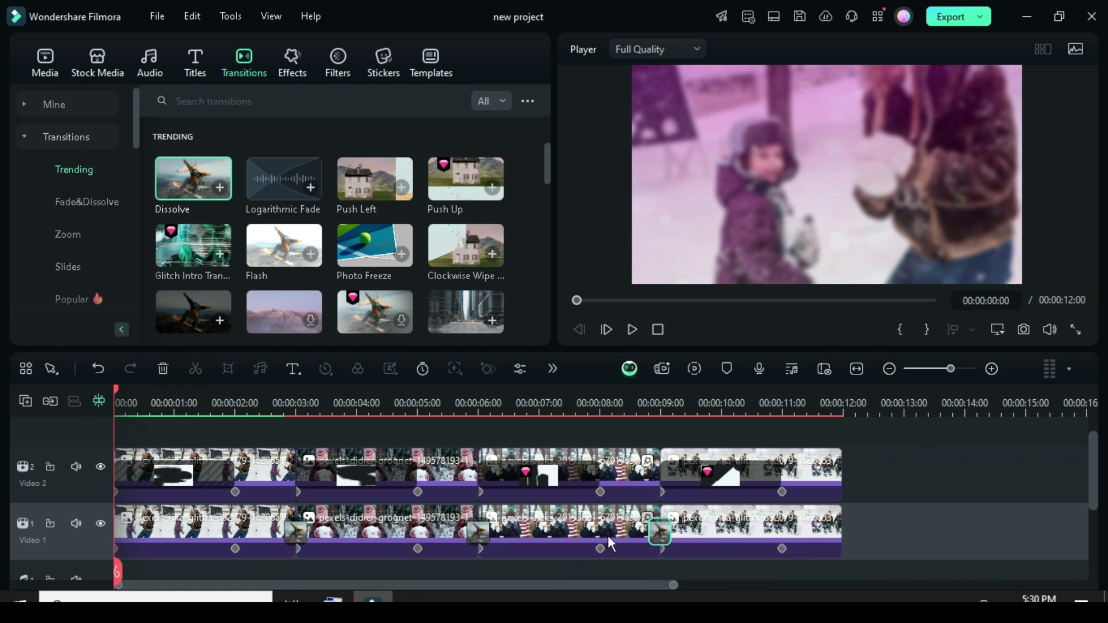
{"action": "left_click", "coordinate": [293, 63]}
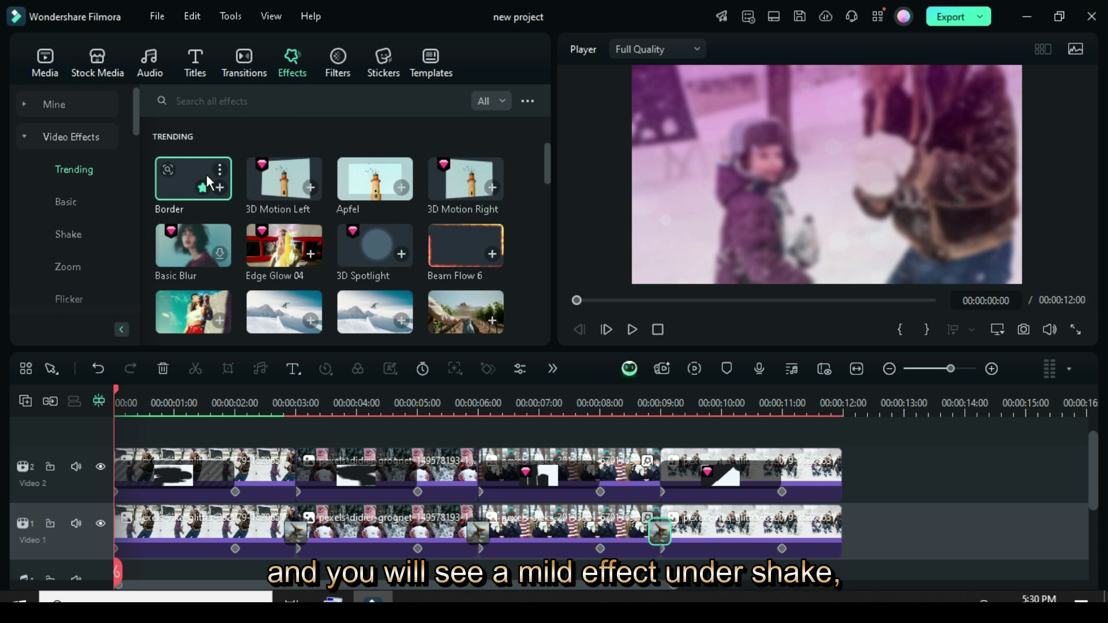
Add a Video 3 track and place the Mild shake effect on it from 0 to 12 seconds.
{"action": "left_click", "coordinate": [75, 235]}
{"action": "left_click", "coordinate": [24, 400]}
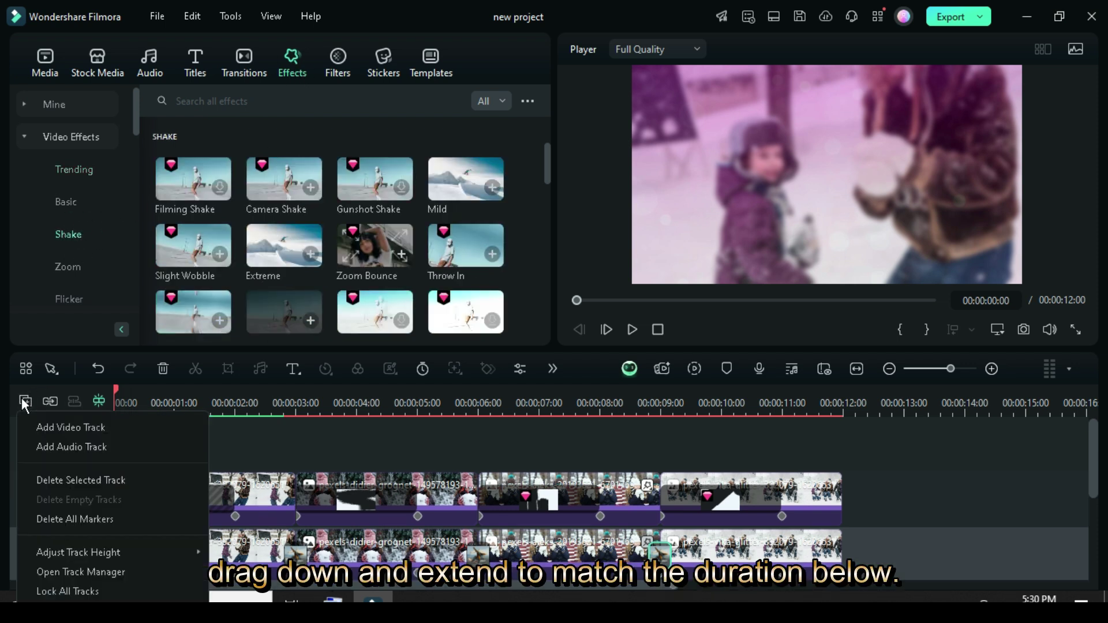
{"action": "left_click", "coordinate": [47, 427]}
{"action": "scroll", "coordinate": [75, 442], "scroll_direction": "down", "scroll_amount": 2}
{"action": "scroll", "coordinate": [98, 456], "scroll_direction": "down", "scroll_amount": 1}
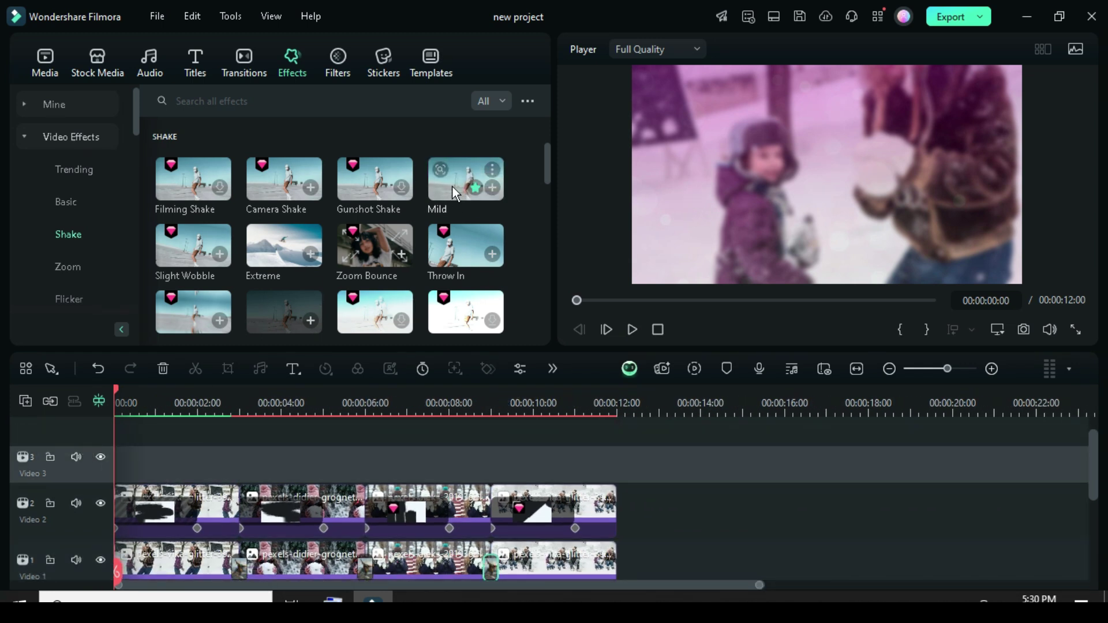
{"action": "left_click_drag", "start_coordinate": [445, 205], "coordinate": [185, 482]}
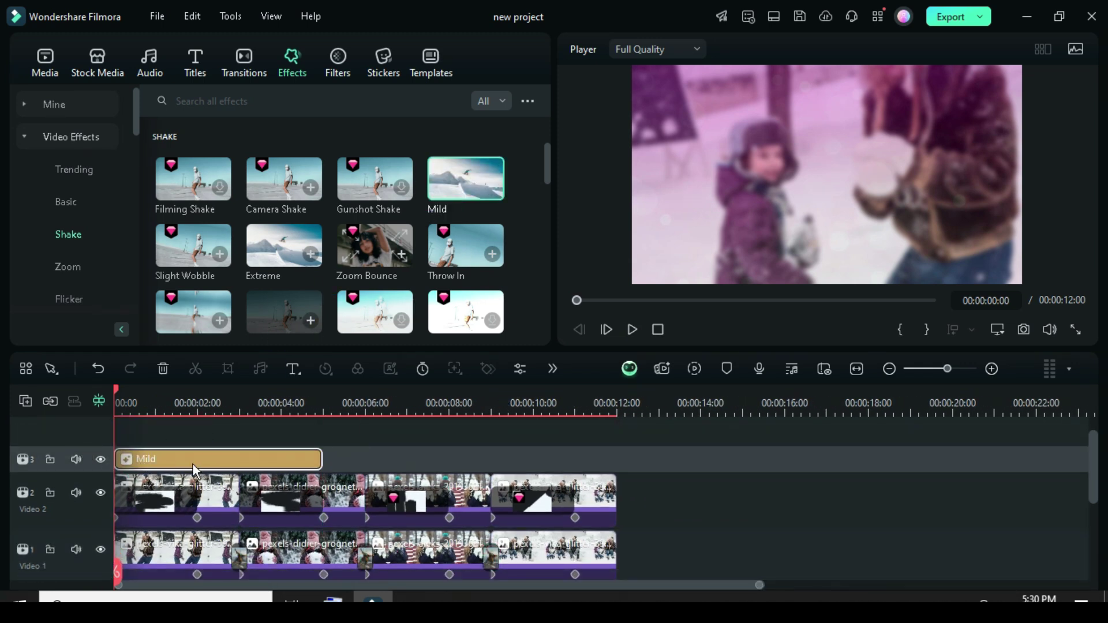
{"action": "left_click_drag", "start_coordinate": [321, 459], "coordinate": [617, 459]}
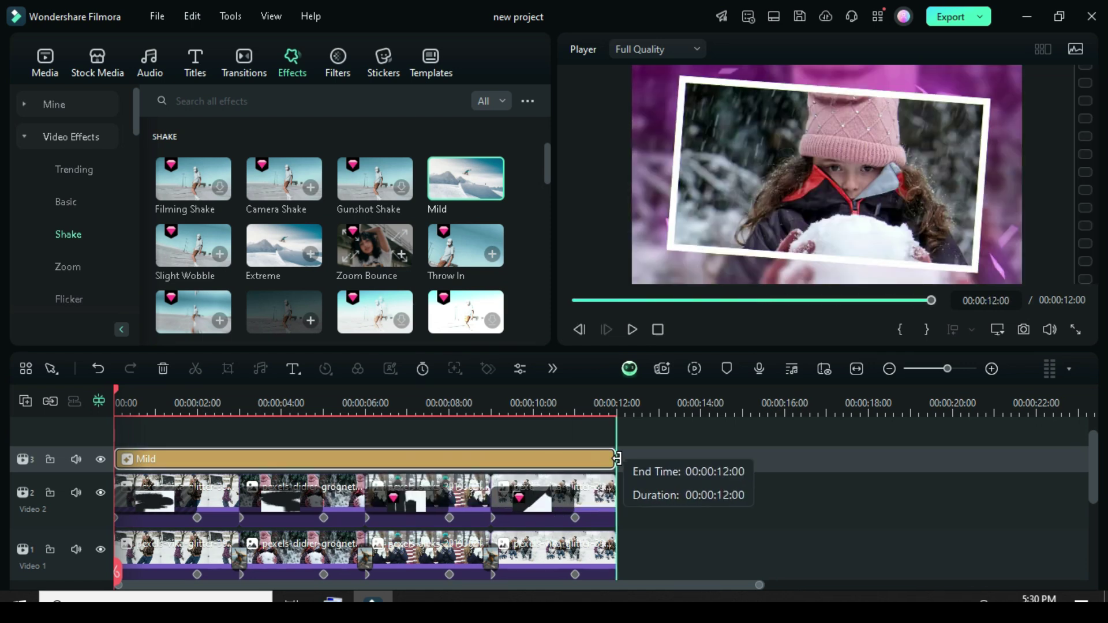
Give the Mild effect Position Z 20 with RGB Separate off, then return to the media library.
{"action": "double_click", "coordinate": [292, 458]}
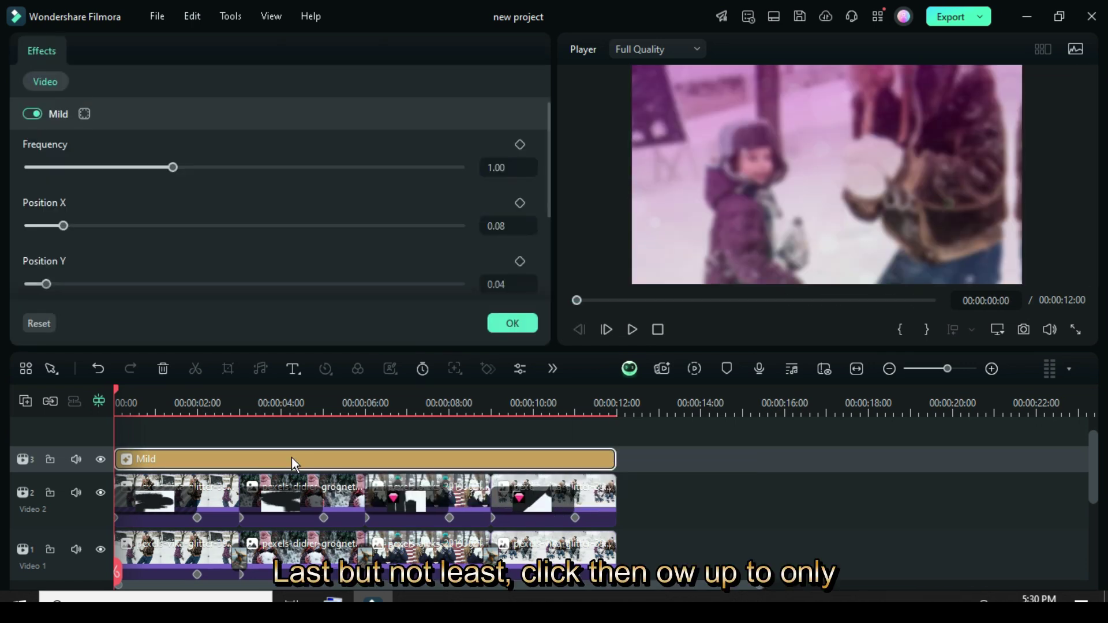
{"action": "left_click_drag", "start_coordinate": [546, 154], "coordinate": [547, 225]}
{"action": "left_click", "coordinate": [516, 251]}
{"action": "type", "text": "20"}
{"action": "key", "text": "Return"}
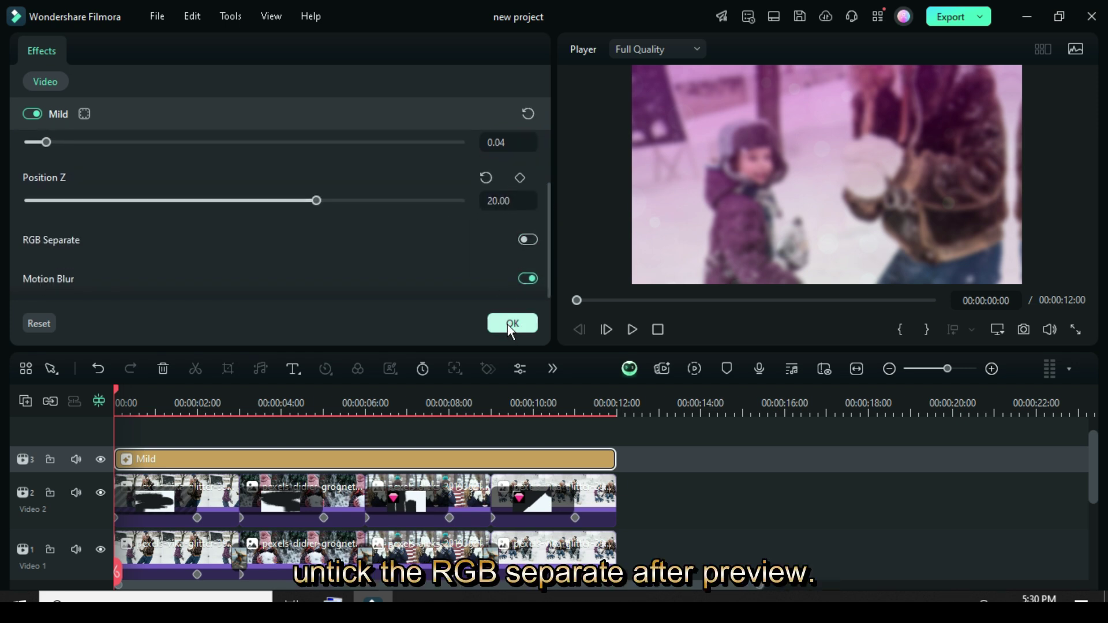
{"action": "left_click", "coordinate": [507, 324]}
{"action": "left_click", "coordinate": [45, 64]}
{"action": "scroll", "coordinate": [469, 513], "scroll_direction": "down", "scroll_amount": 1}
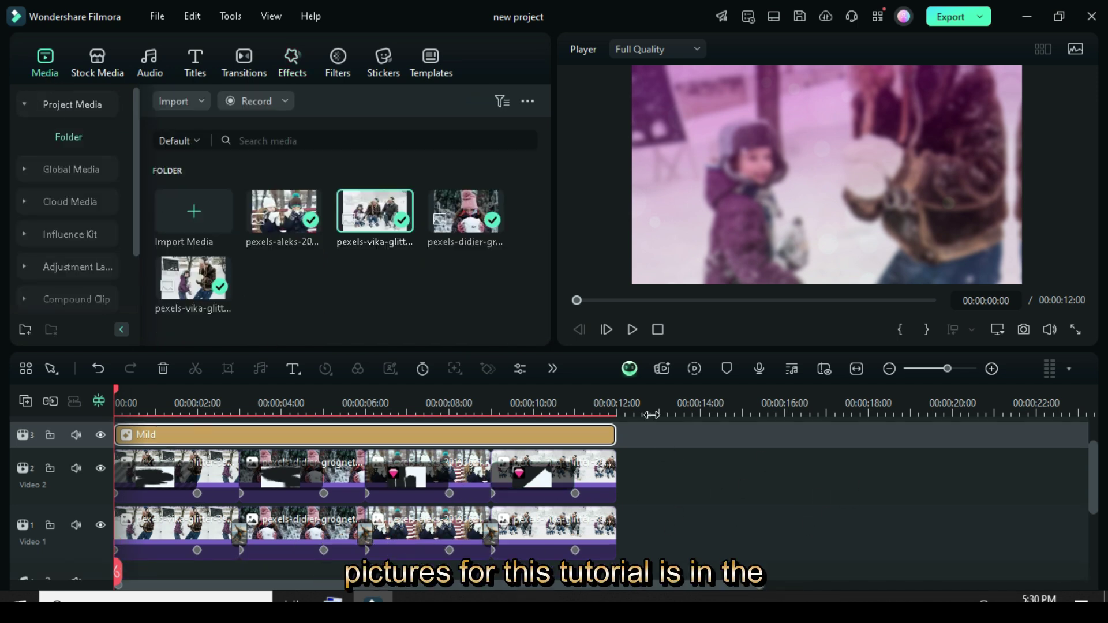
Render a smooth-playback preview of the full 12-second timeline.
{"action": "left_click", "coordinate": [695, 369]}
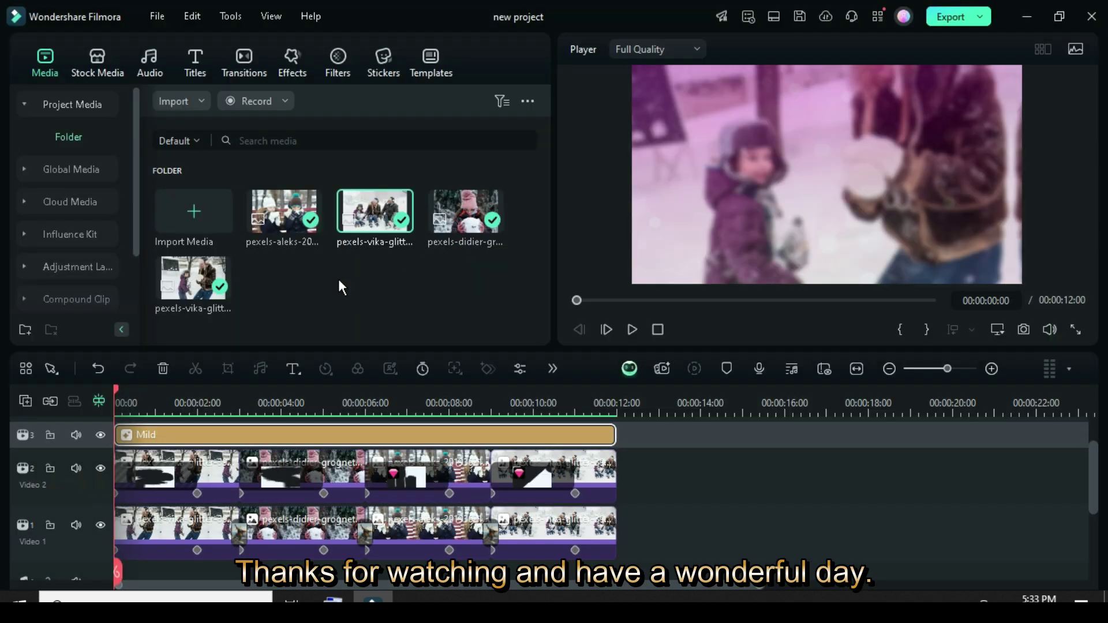
{"action": "scroll", "coordinate": [568, 442], "scroll_direction": "down", "scroll_amount": 2}
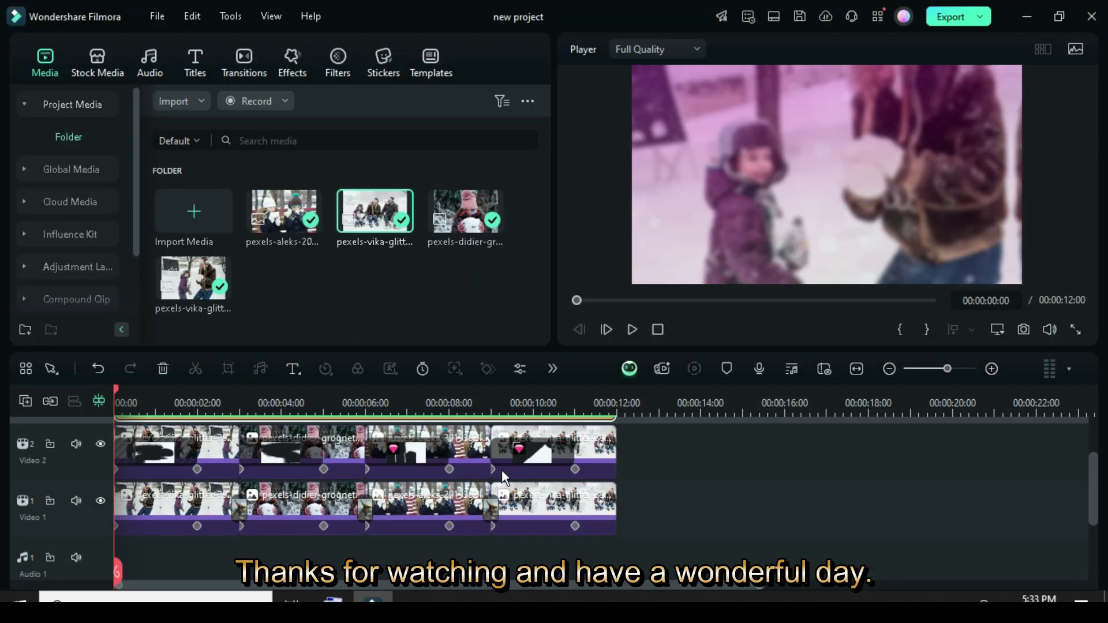